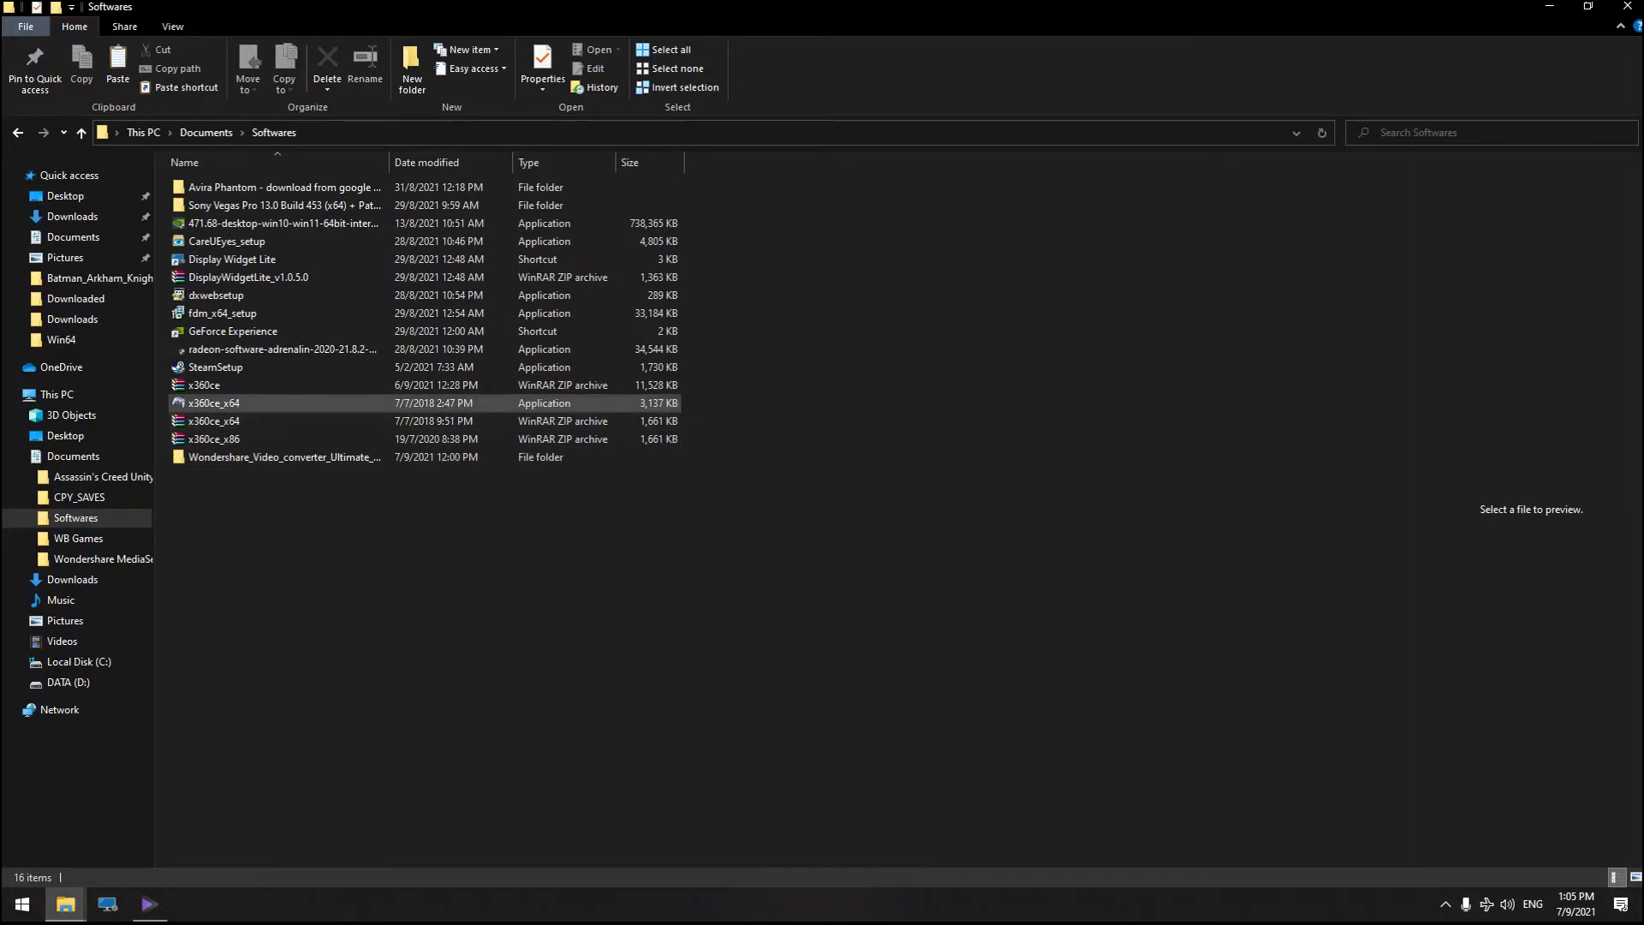
Step: Copy the x360ce_x64 application from the Softwares folder into Batman Arkham Knight's Binaries\Win64 folder
click(215, 402)
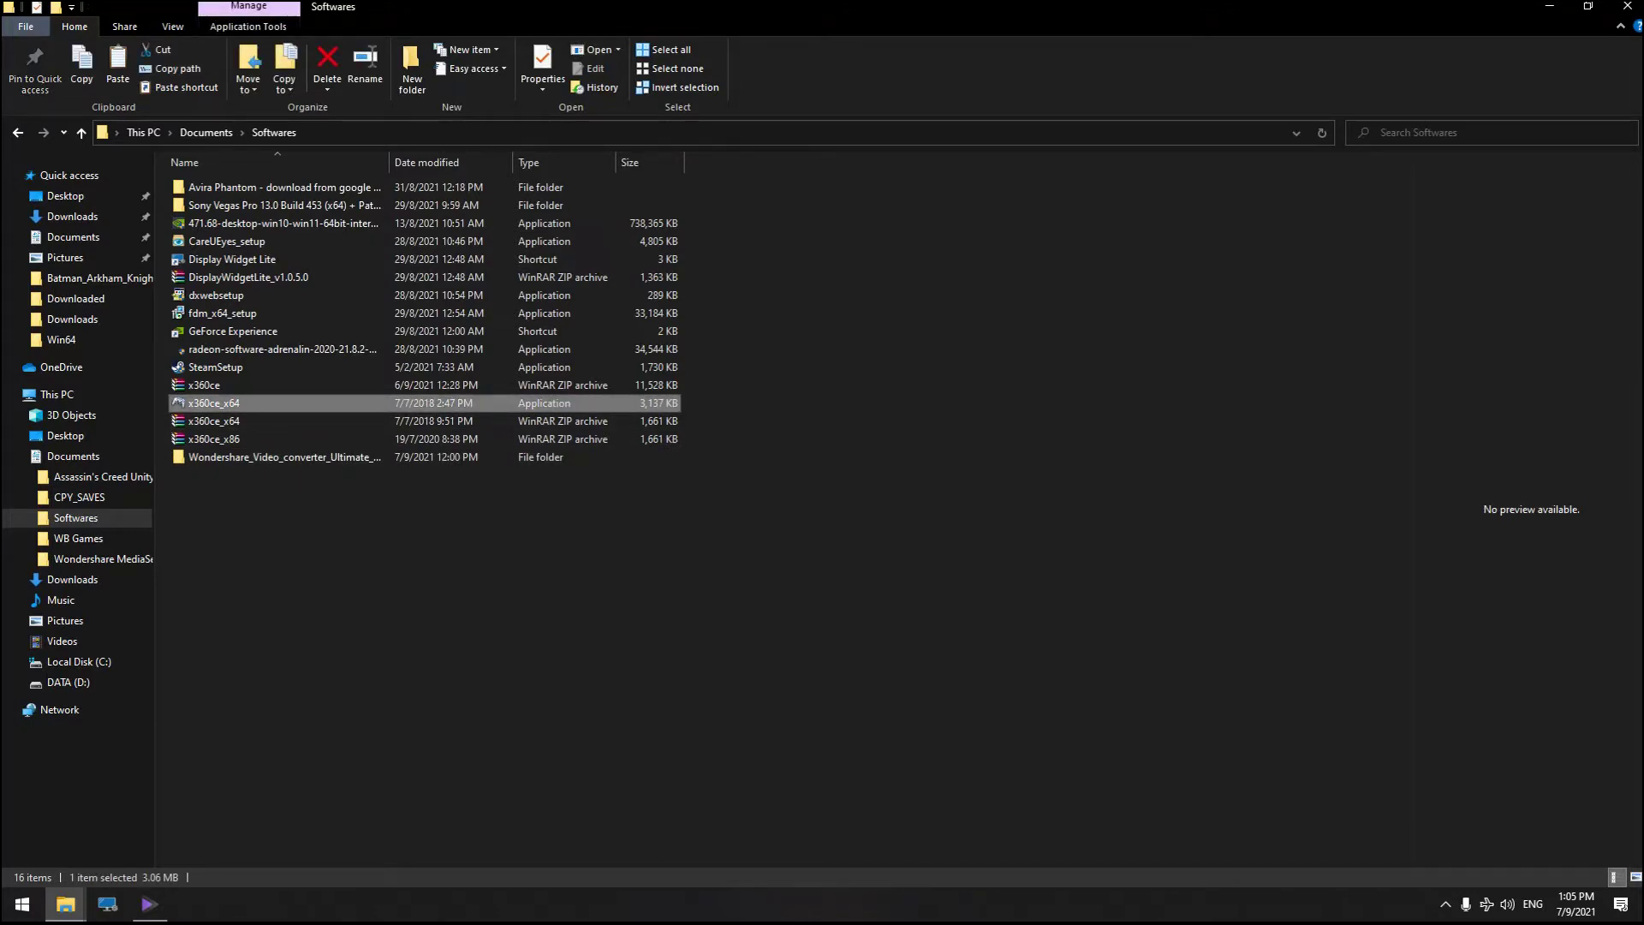
key(alt+Tab)
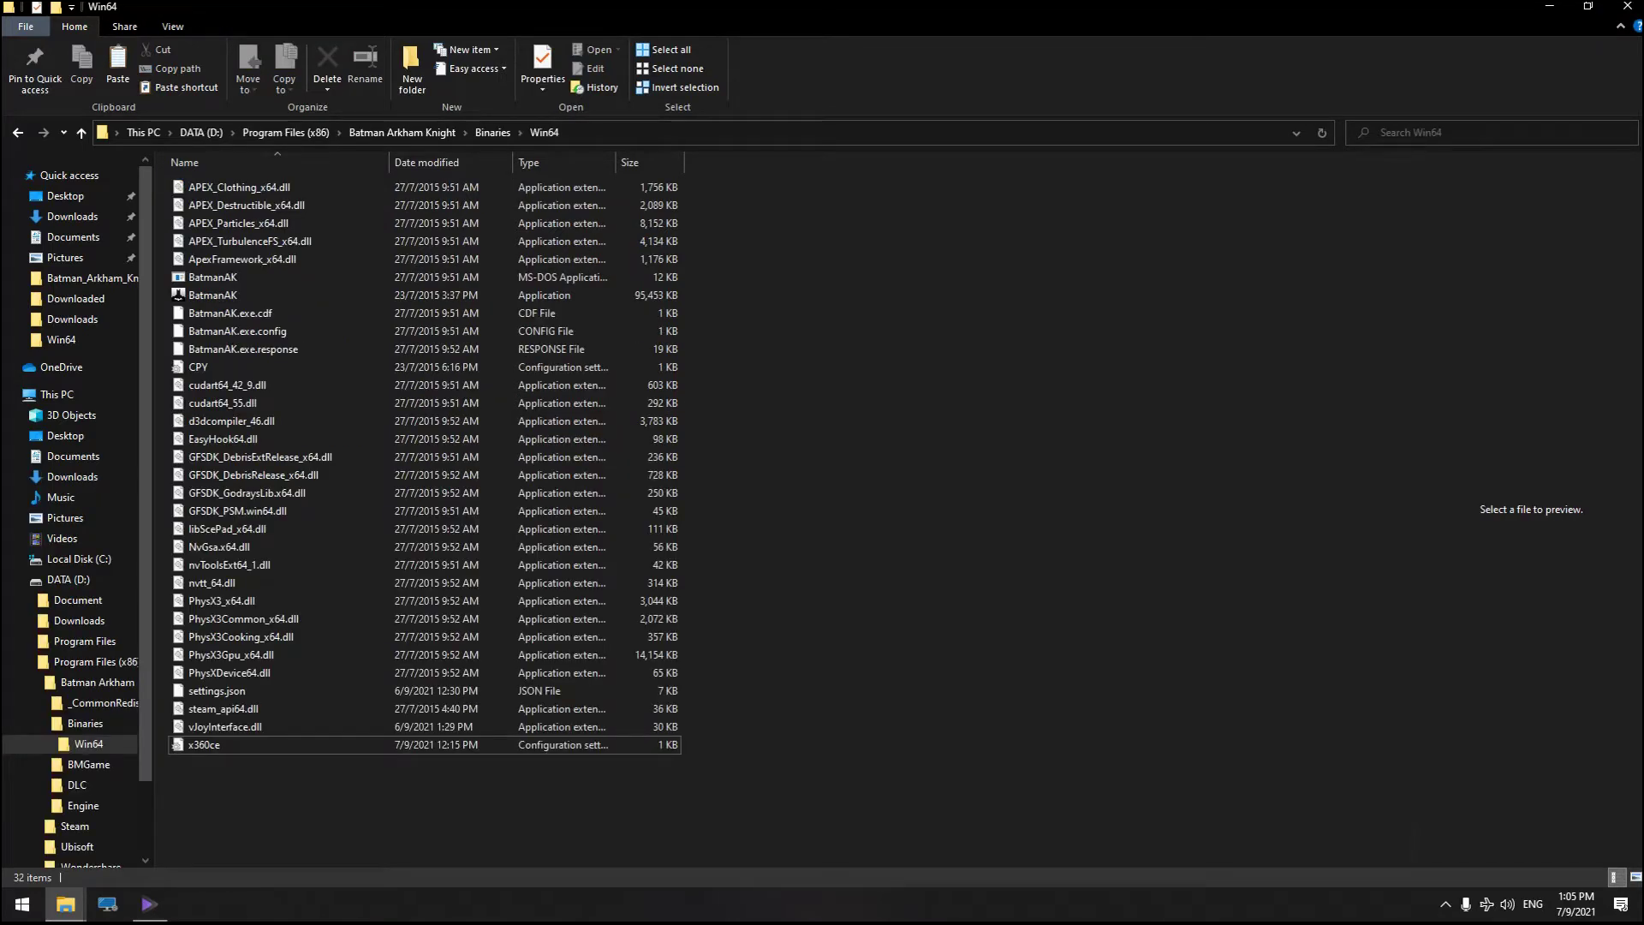
key(ctrl+v)
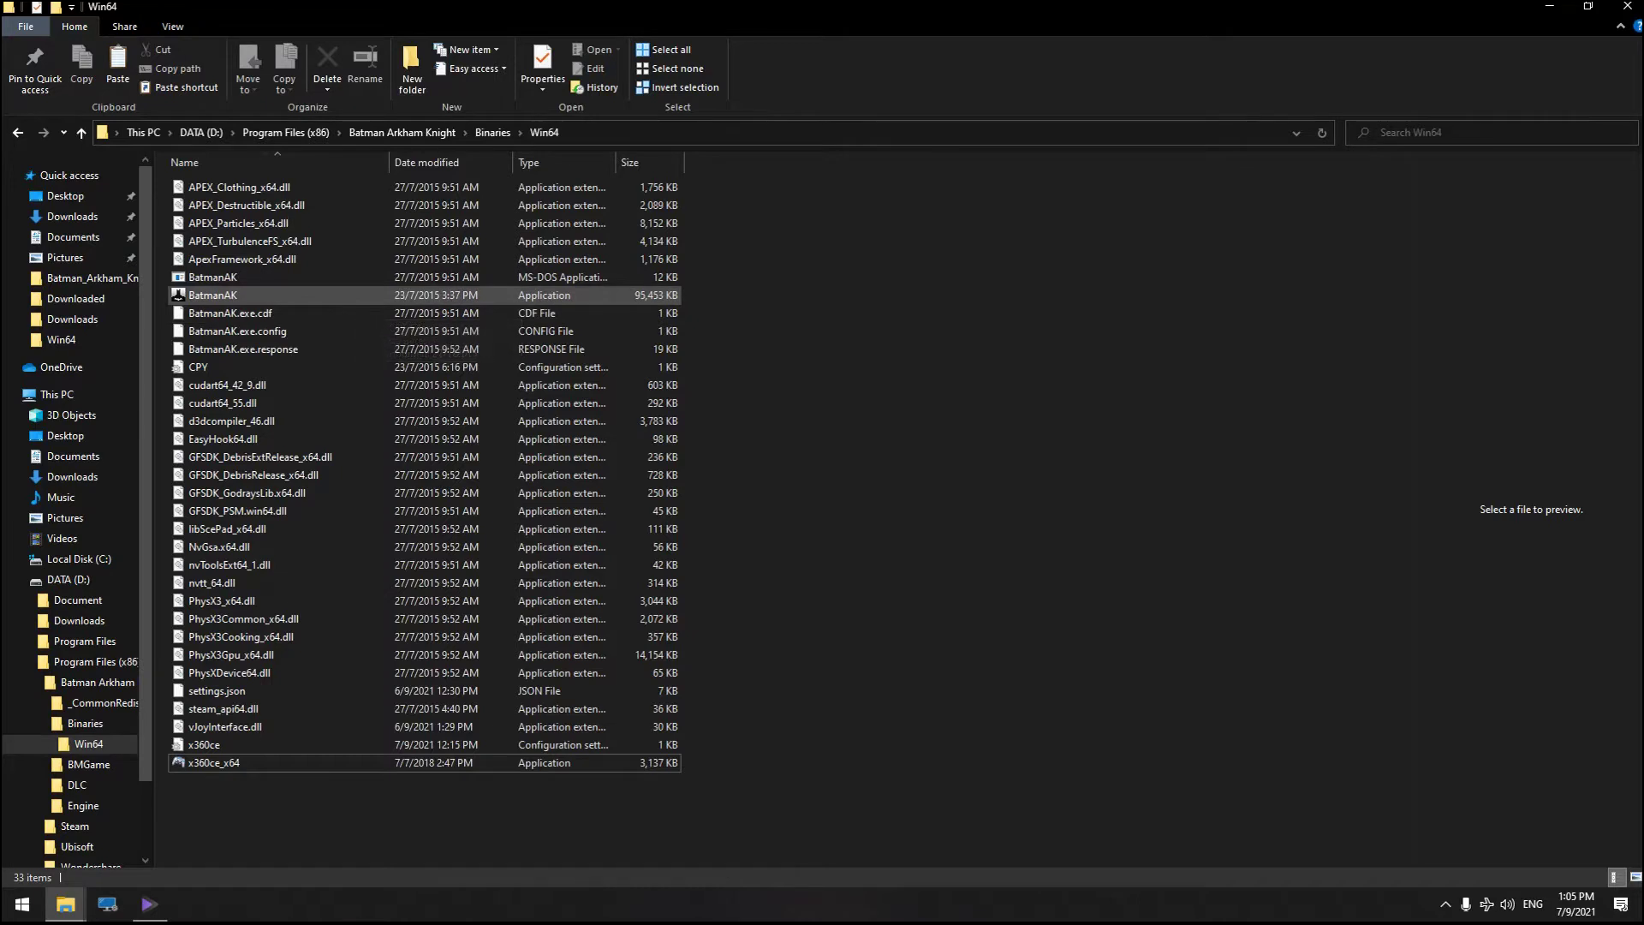
Step: Delete the existing x360ce configuration settings file from the game's Win64 folder
click(352, 761)
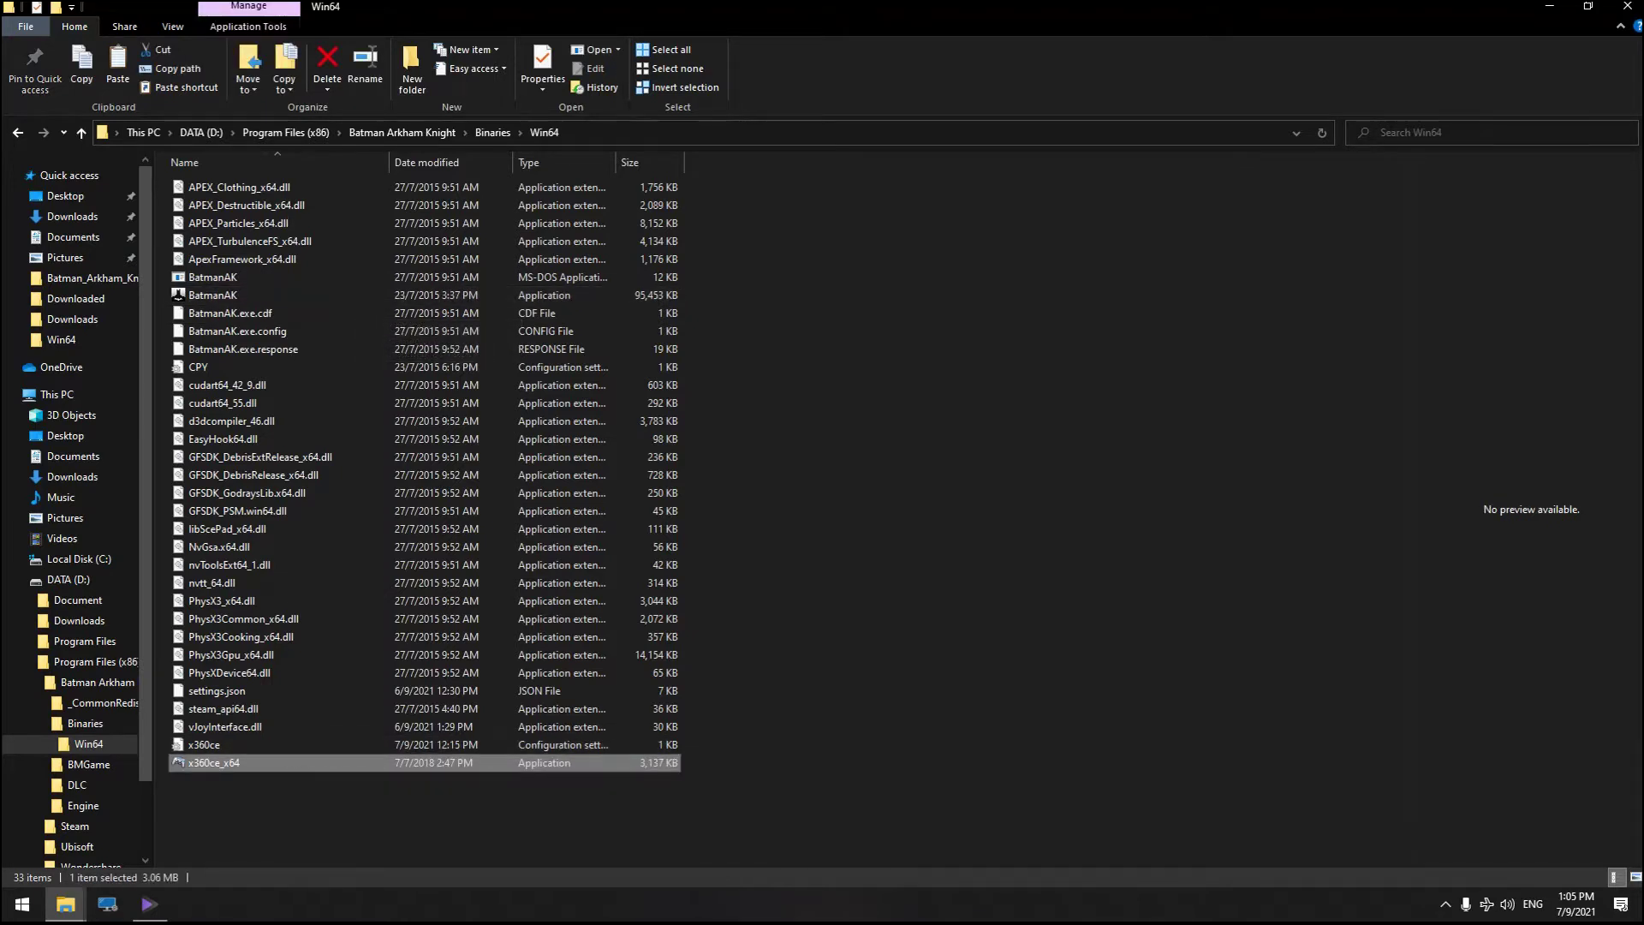
click(287, 745)
key(Delete)
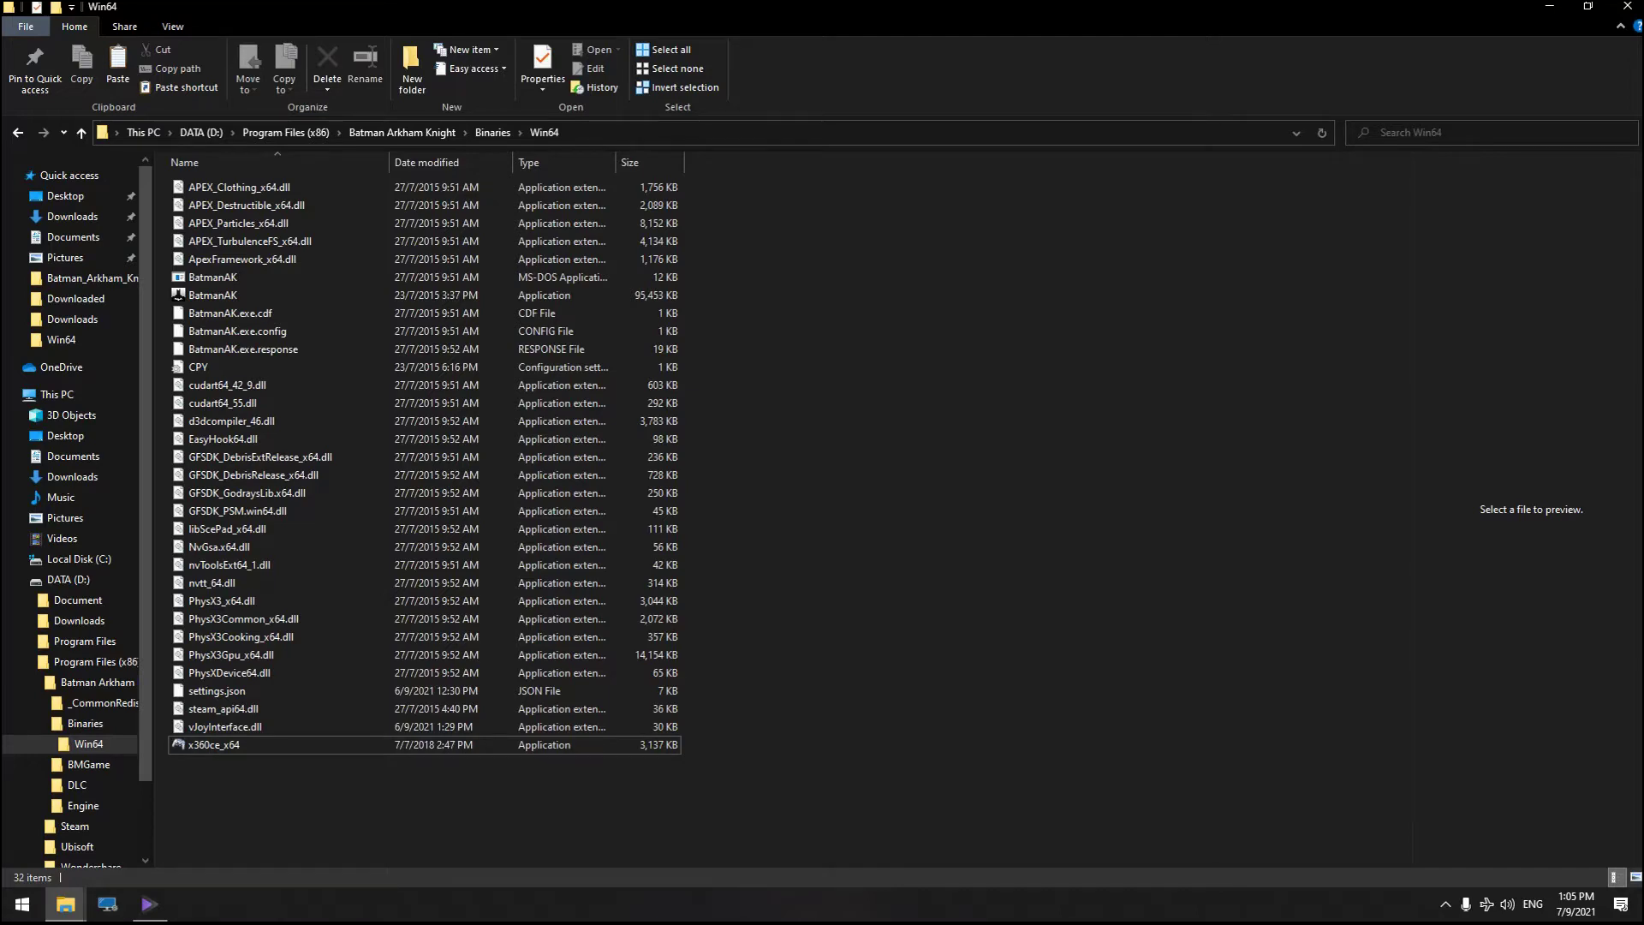
Step: Run x360ce_x64 from the Win64 folder and create the missing xinput1_3.dll file
click(216, 745)
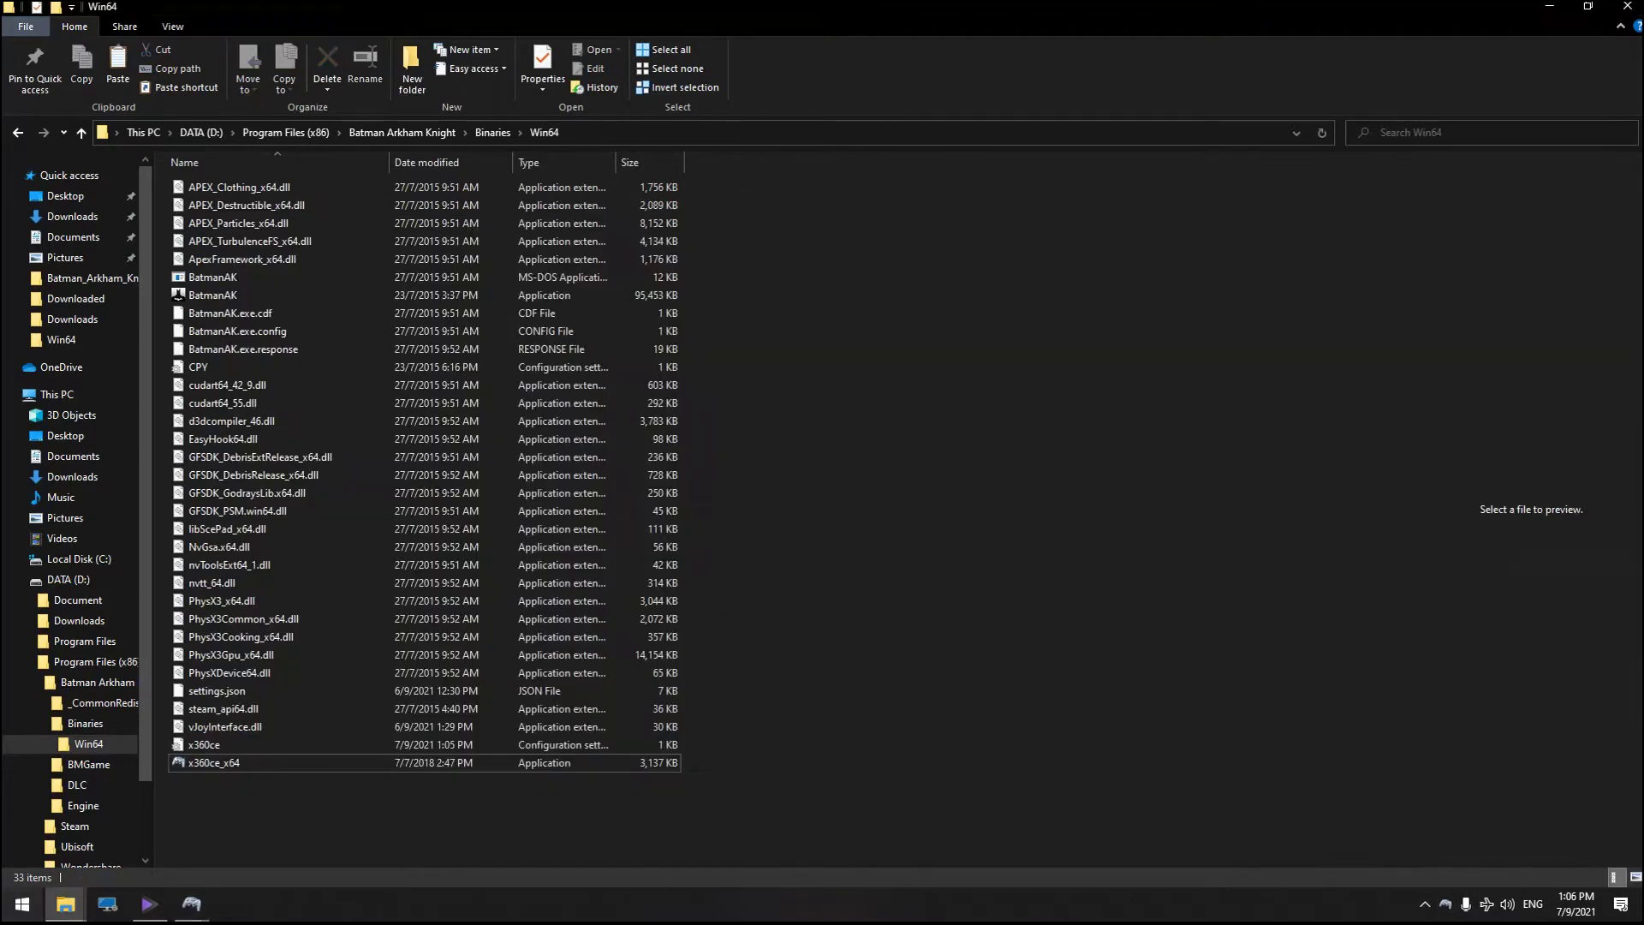
click(192, 904)
click(246, 826)
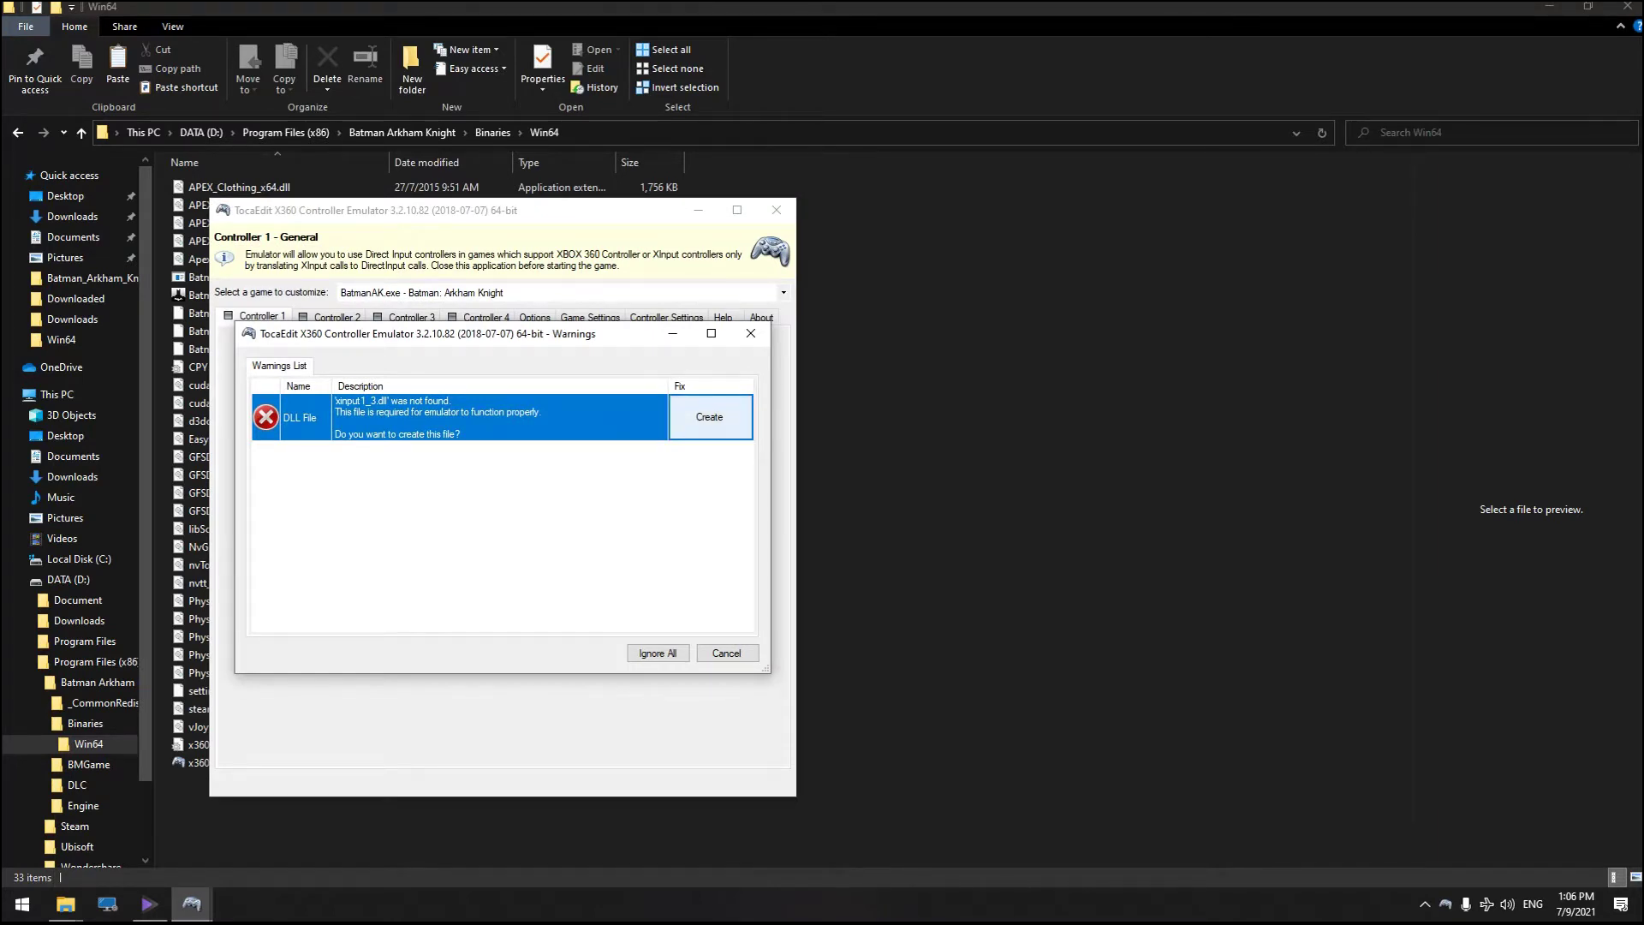
click(709, 417)
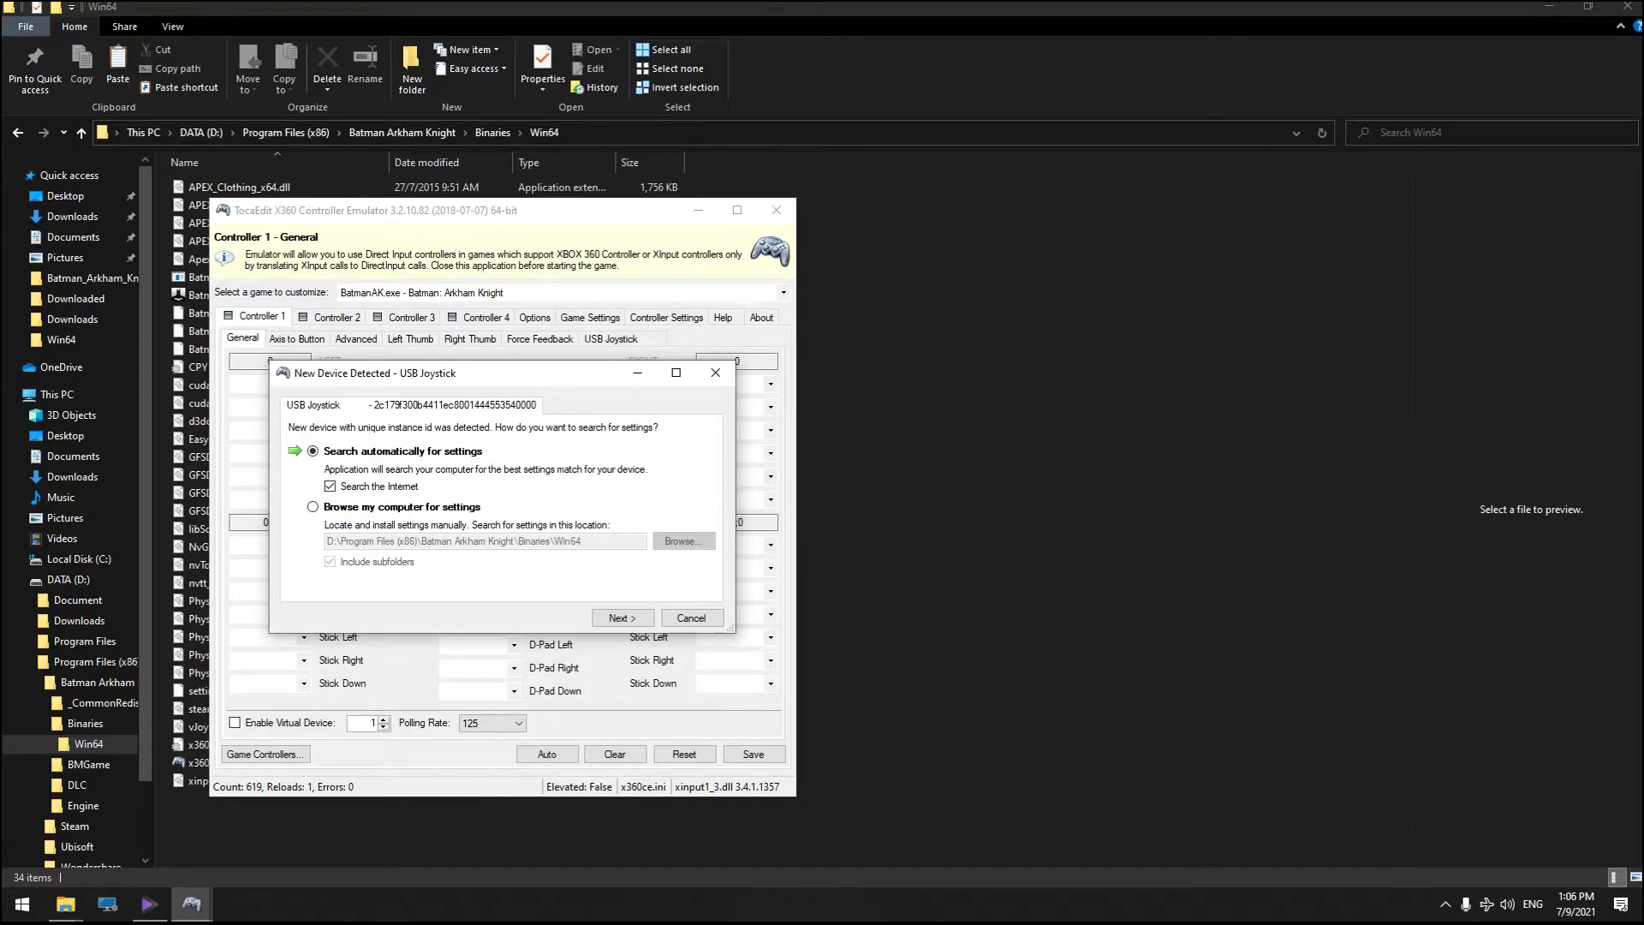
Step: Search automatically, including the Internet, for USB Joystick settings and load the Batman: Arkham Knight configuration
click(623, 618)
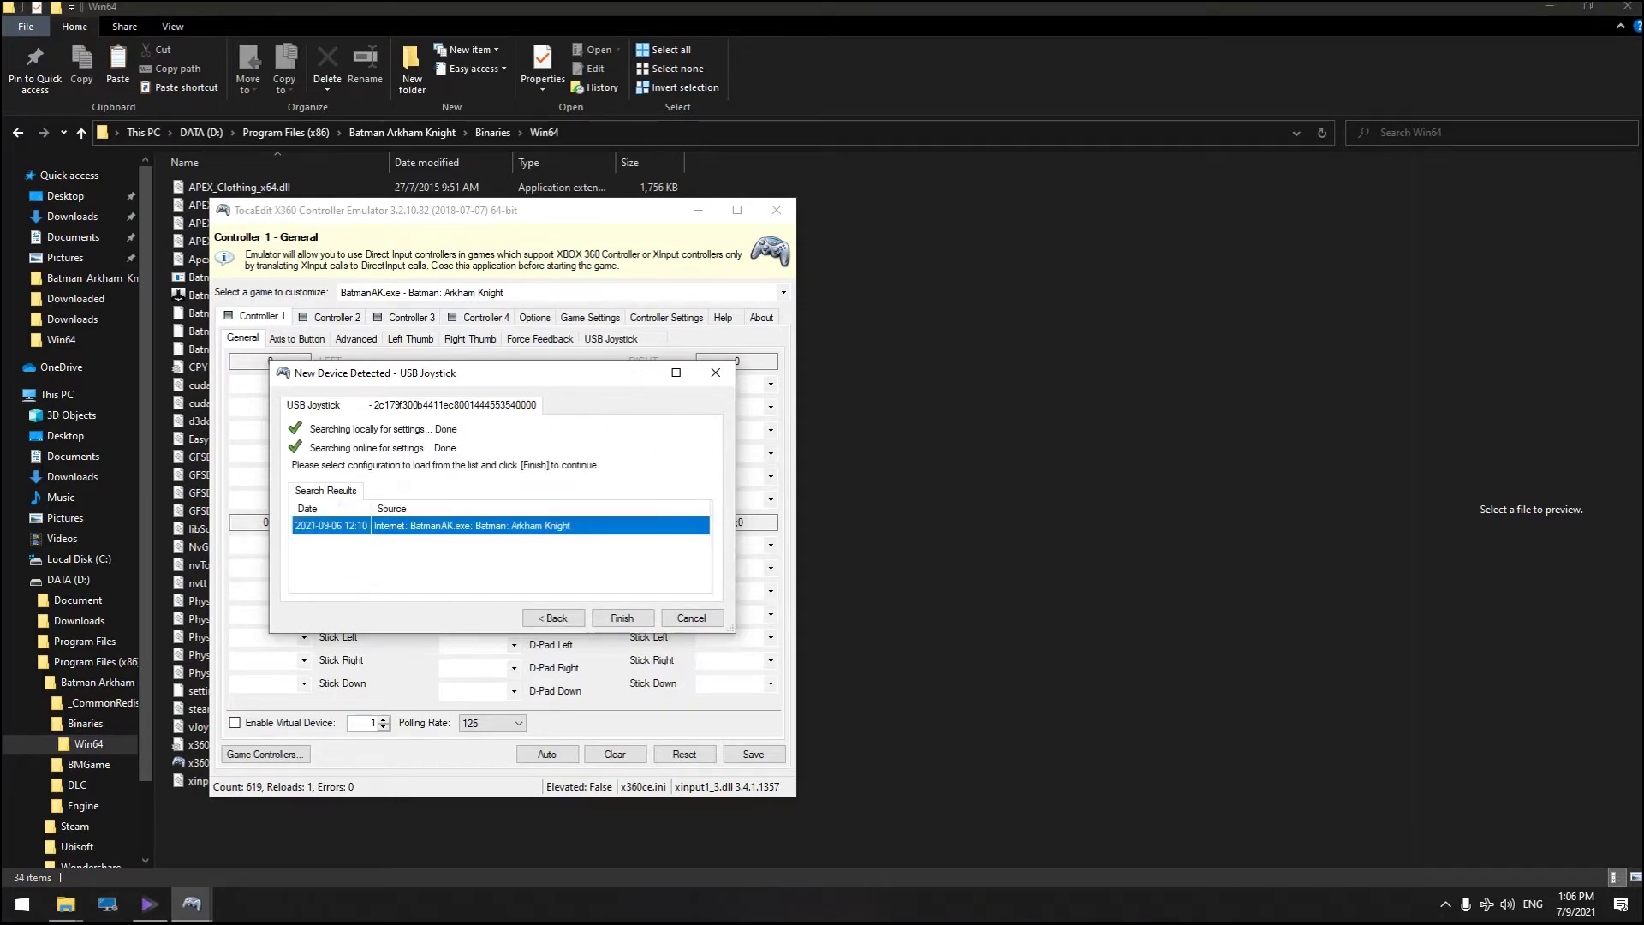
click(622, 618)
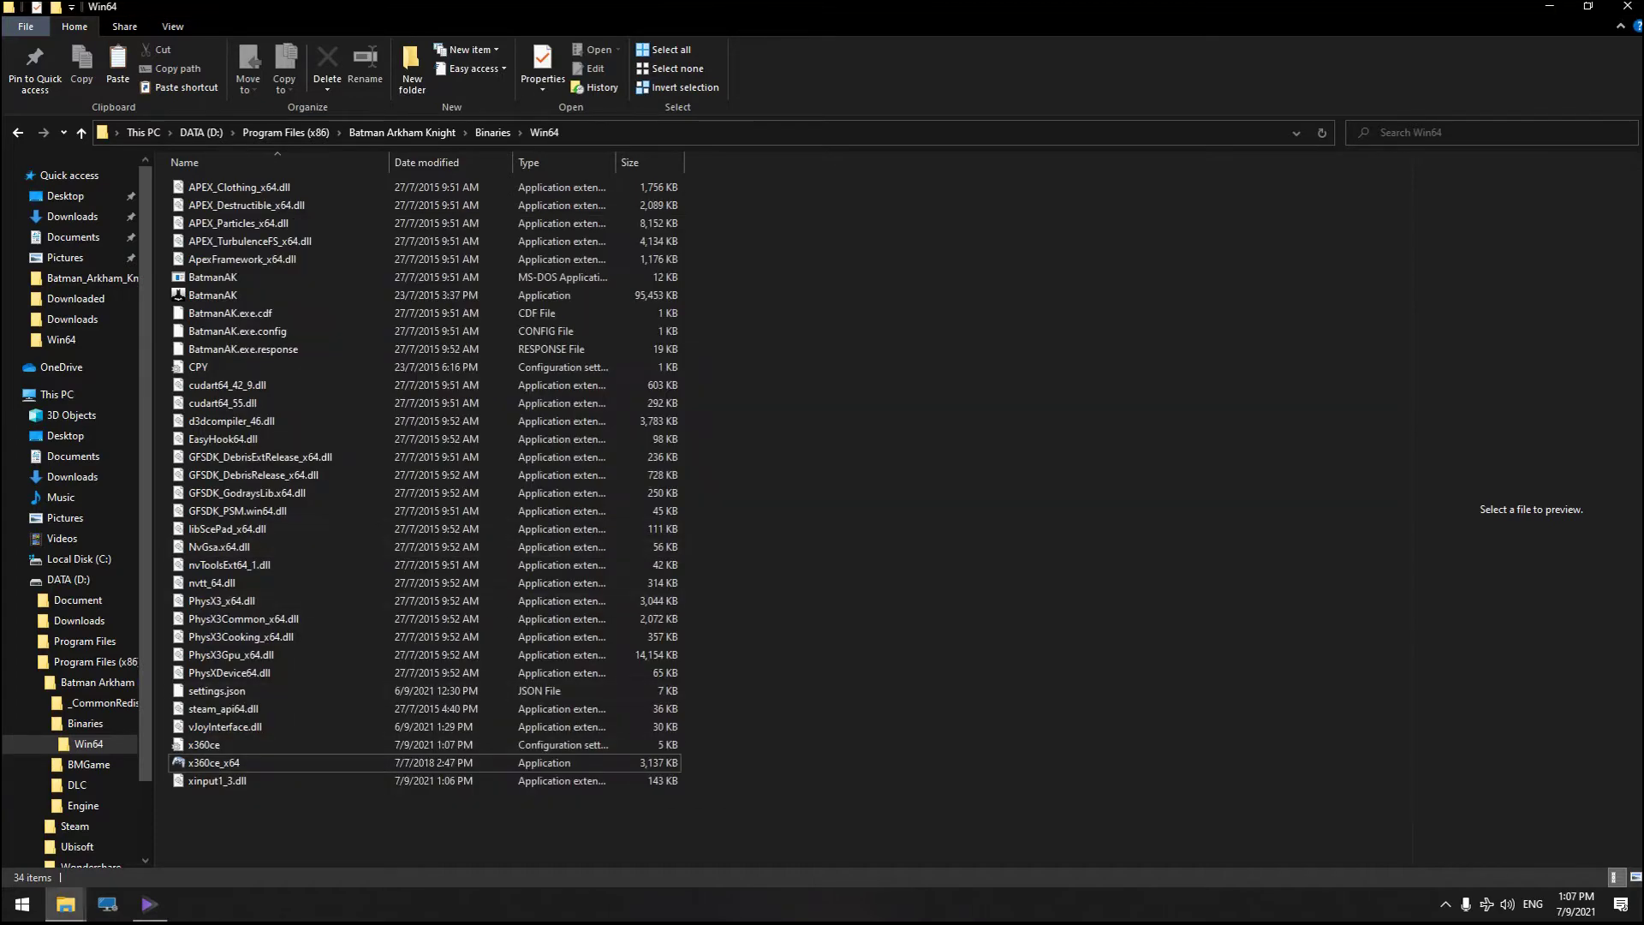
click(23, 905)
key(super)
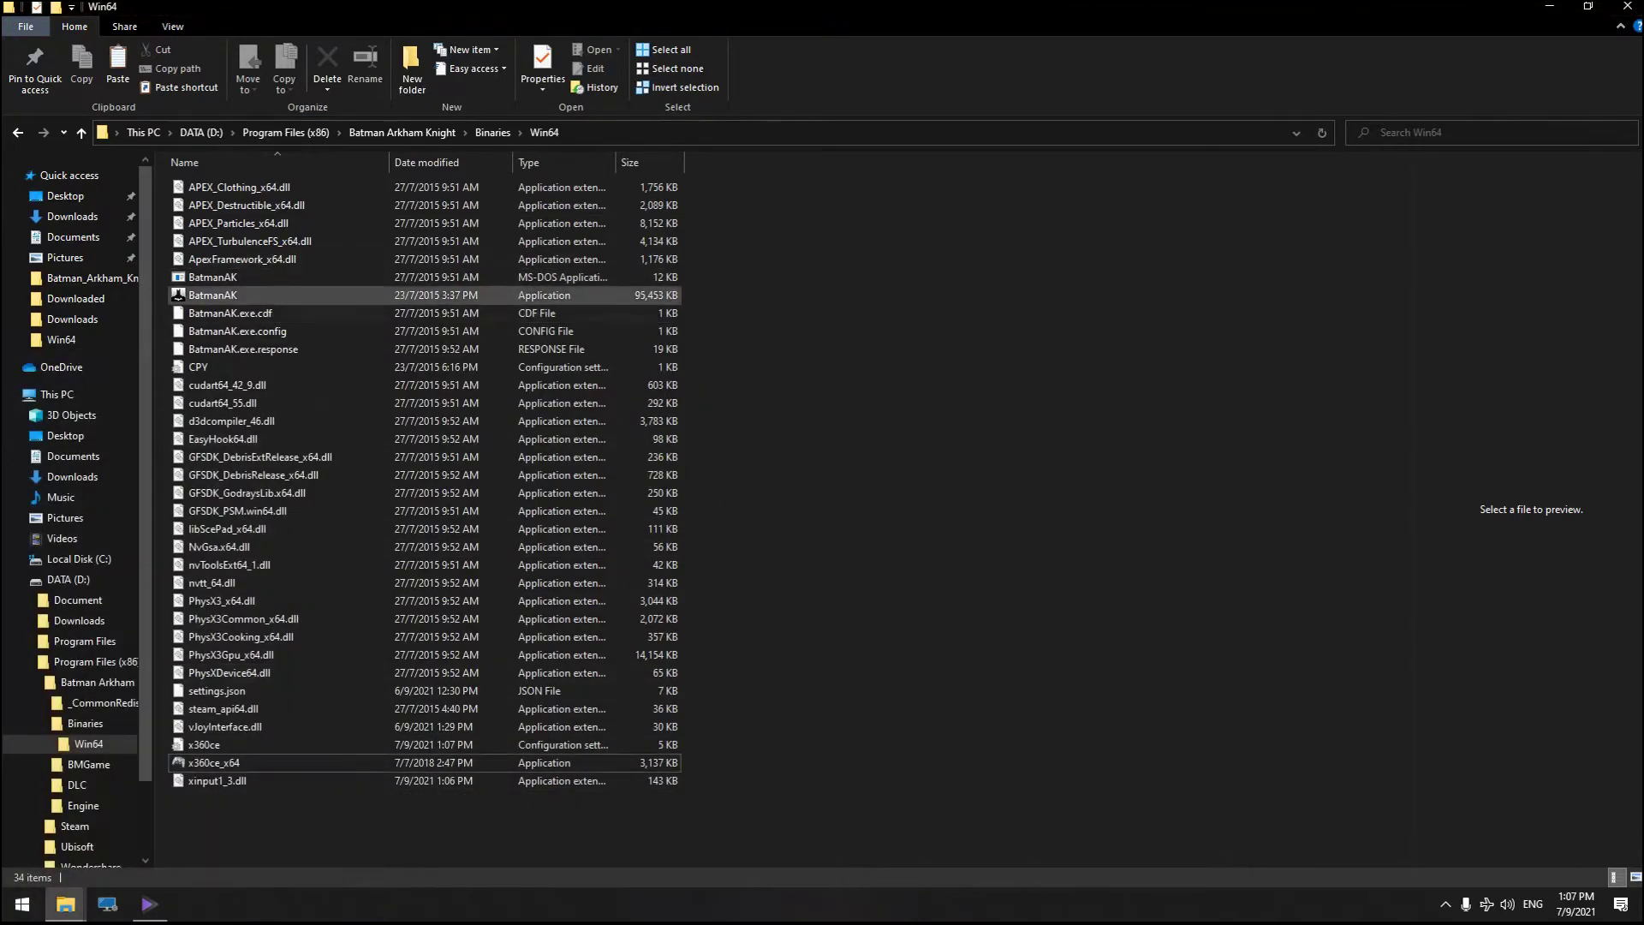
Step: Launch the BatmanAK application to test the controller in the game
click(214, 296)
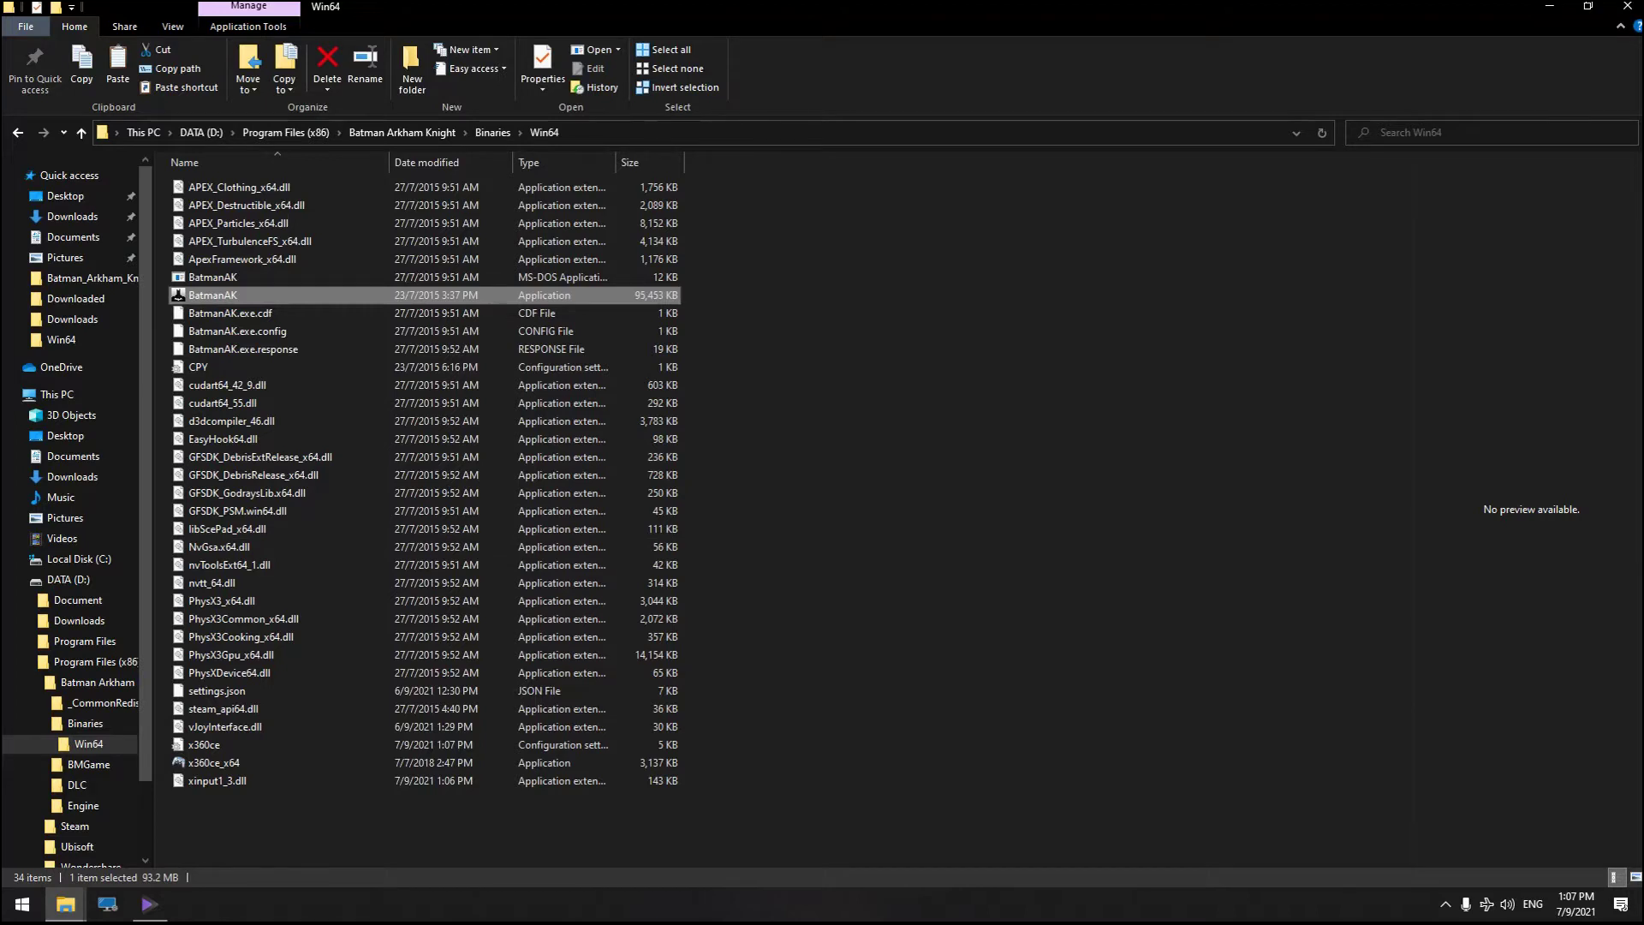
double_click(214, 295)
Step: Reopen x360ce_x64 and copy the alternative file name xinput9_1_0.dll from its help on undetected controllers
click(215, 762)
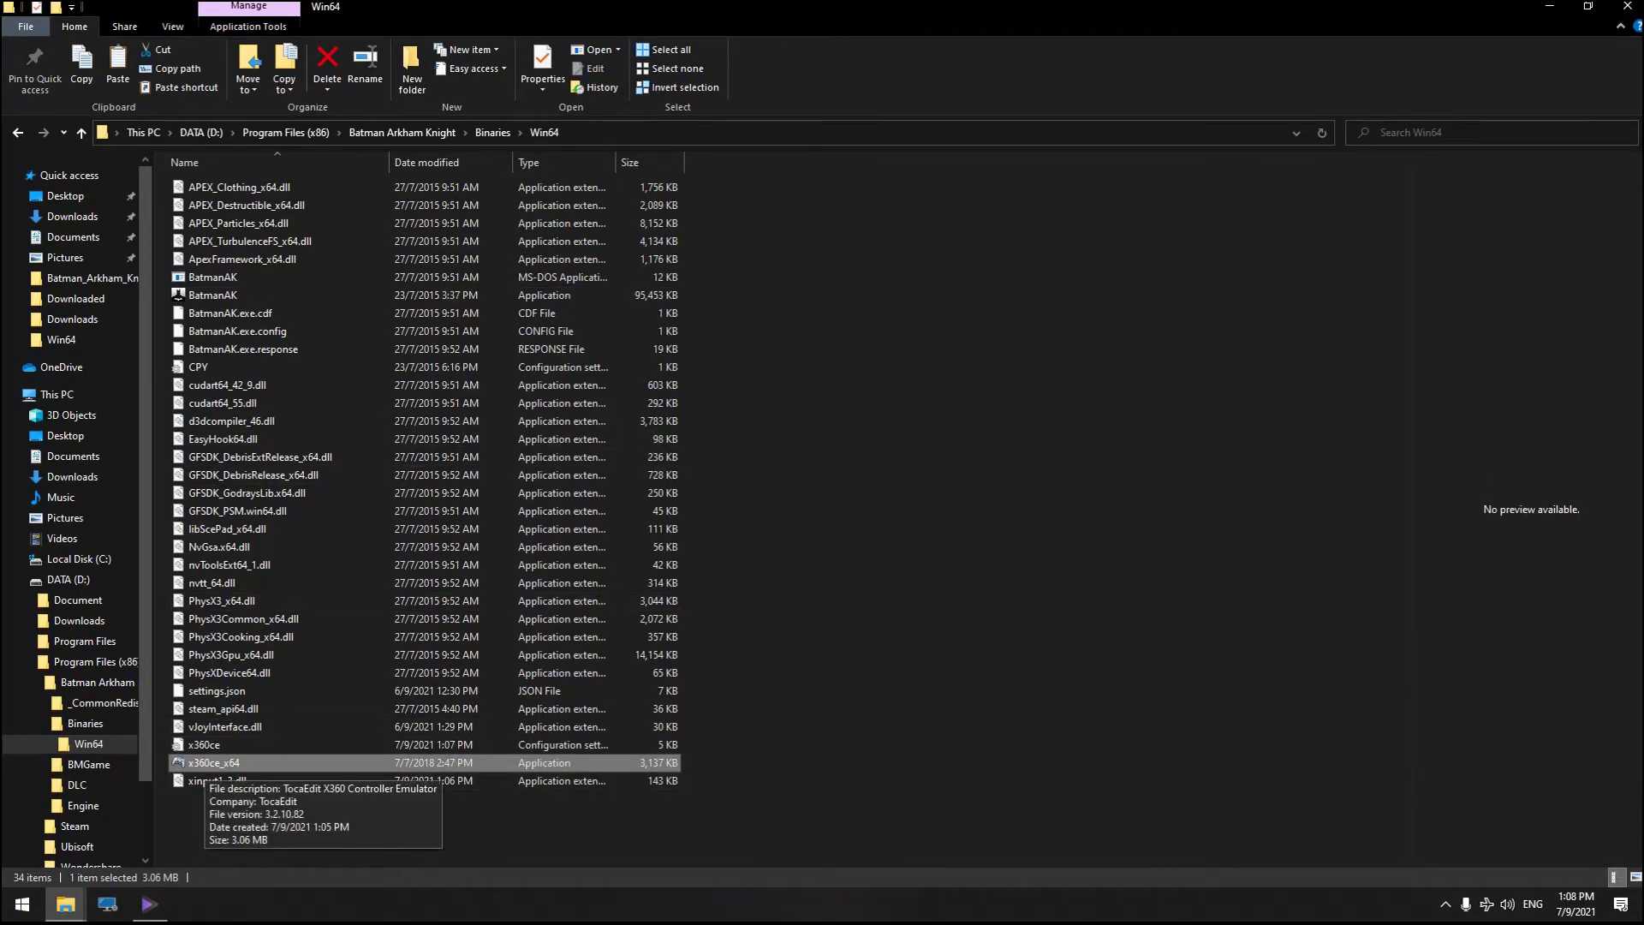
double_click(209, 763)
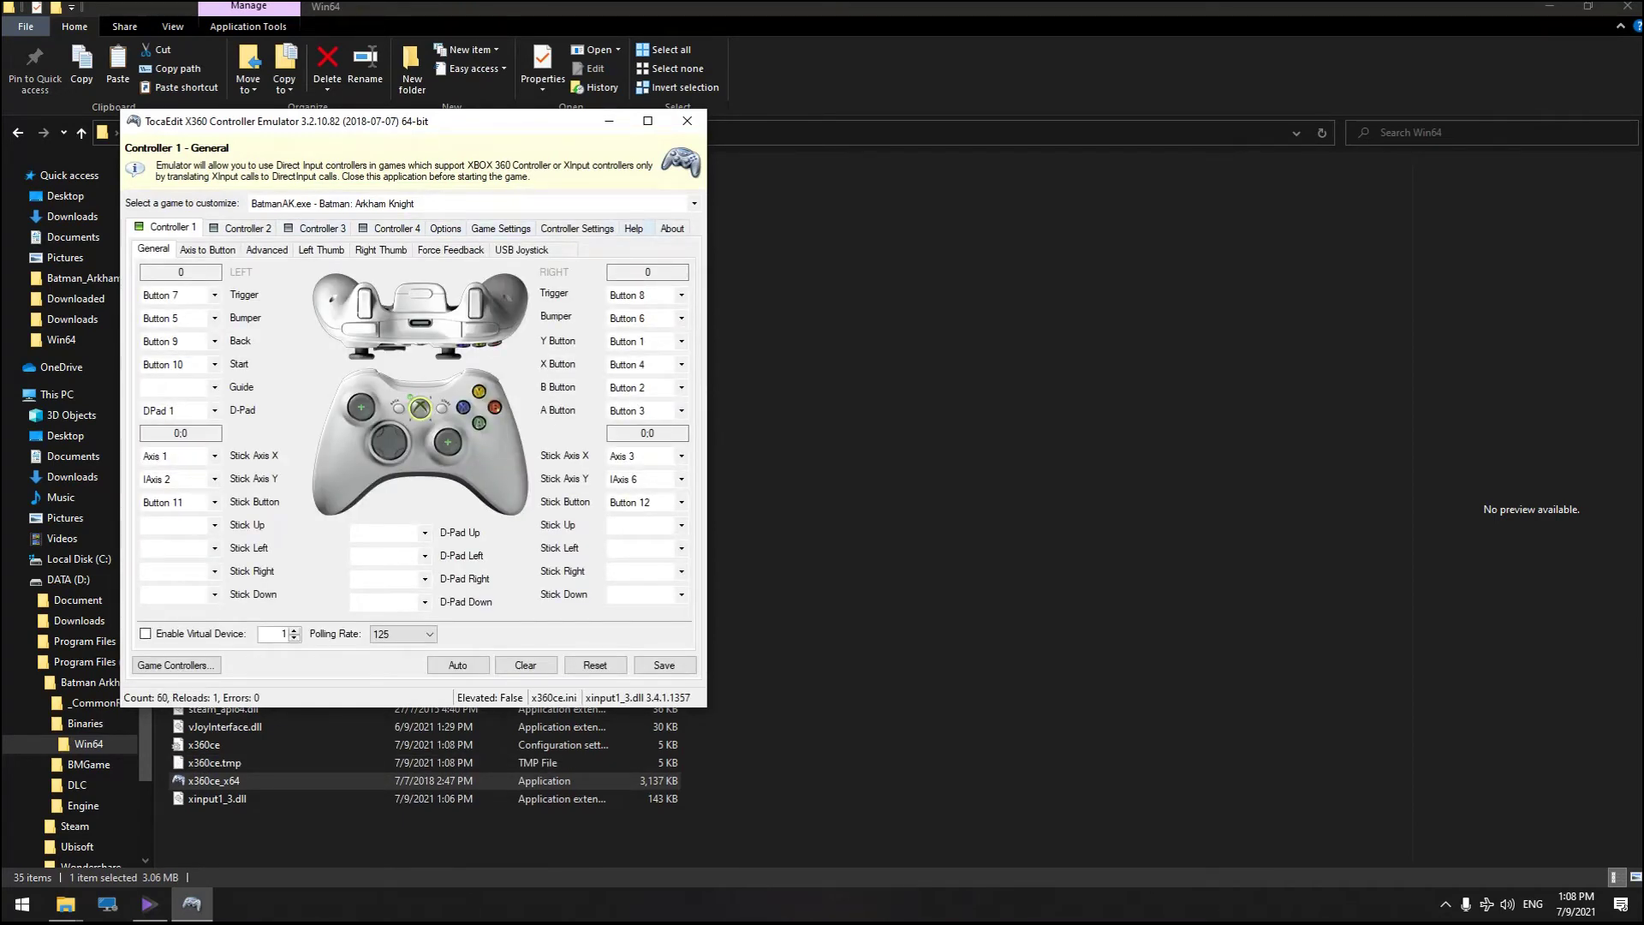
click(634, 228)
click(672, 229)
click(634, 229)
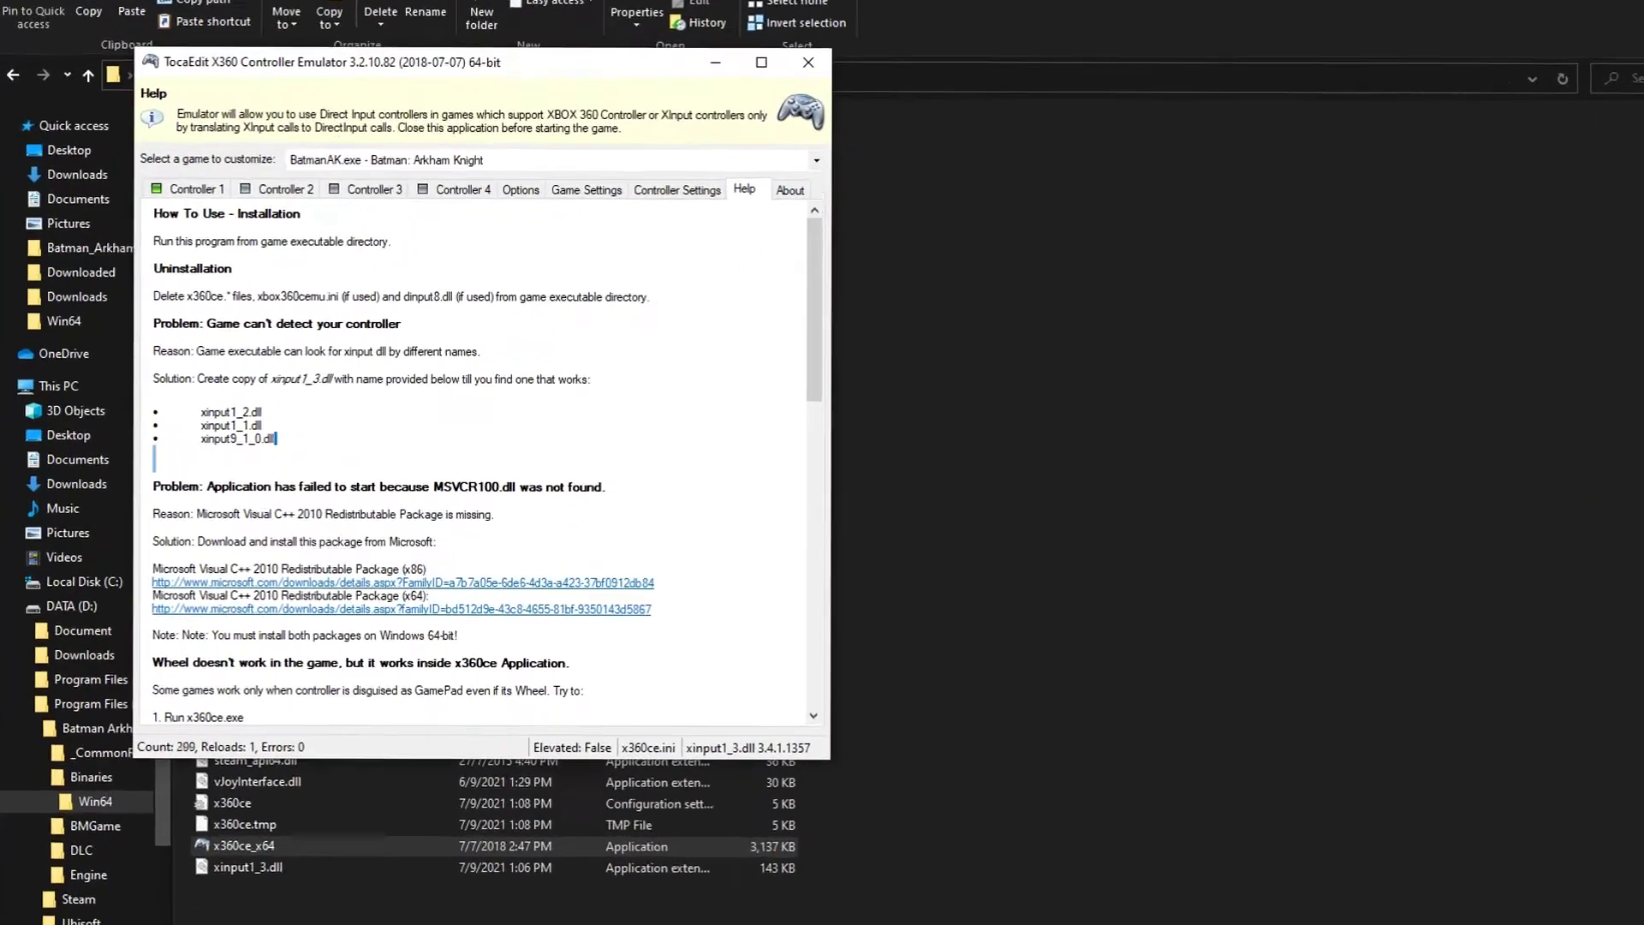
drag(177, 439, 240, 438)
key(ctrl+c)
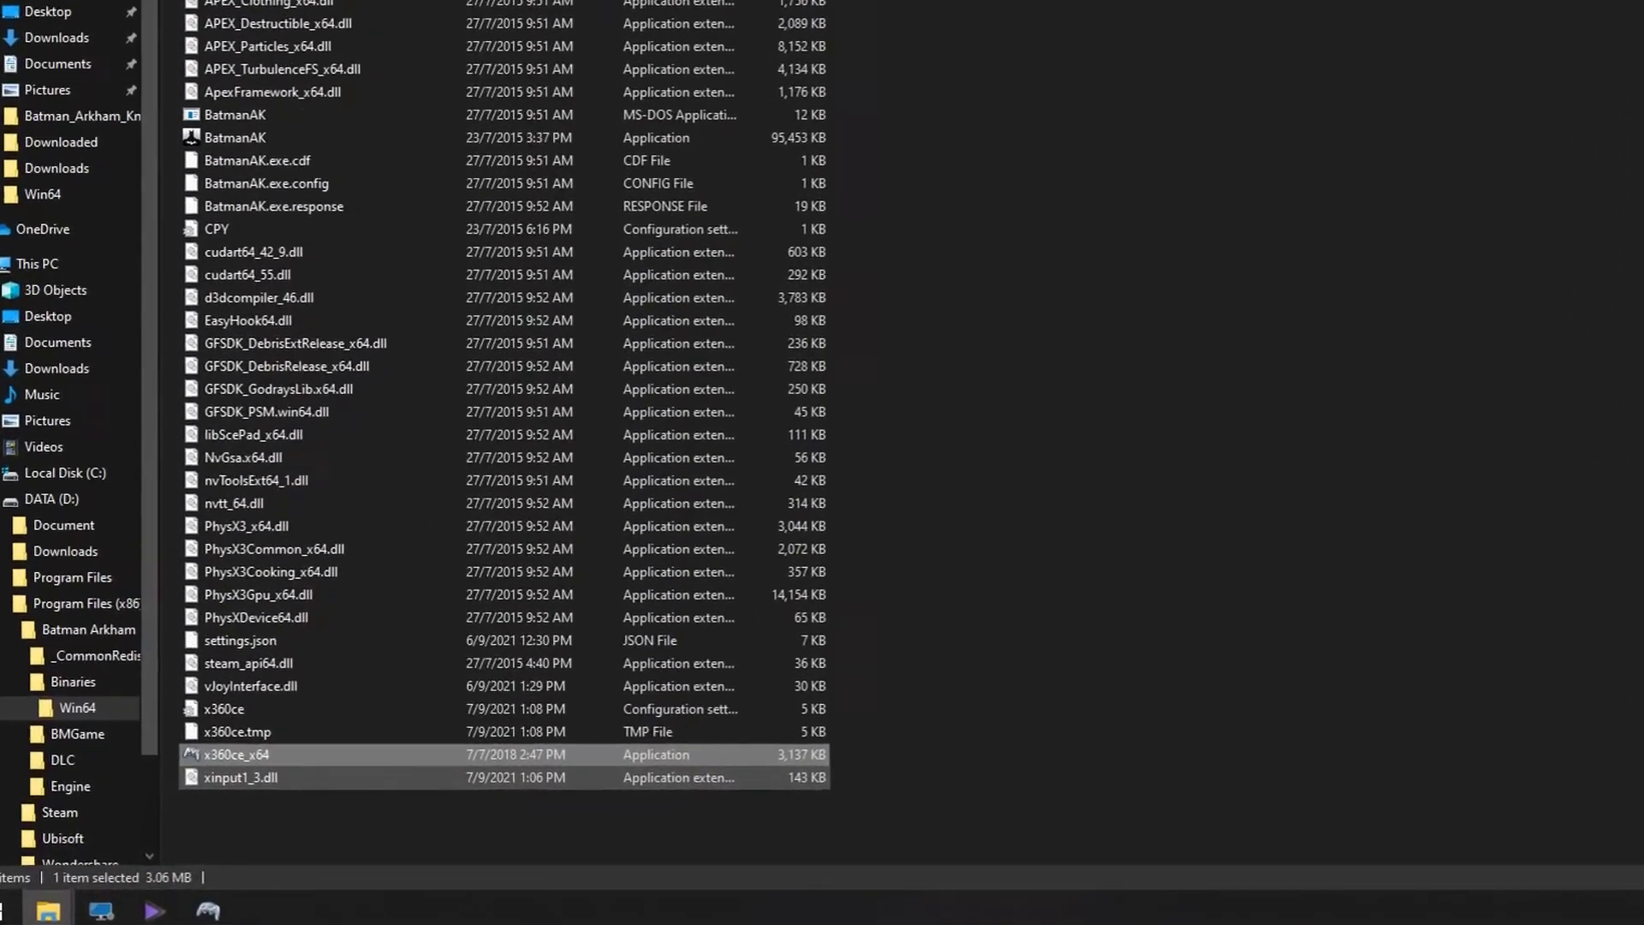
Step: Rename xinput1_3.dll in the Win64 folder to xinput9_1_0.dll
click(277, 745)
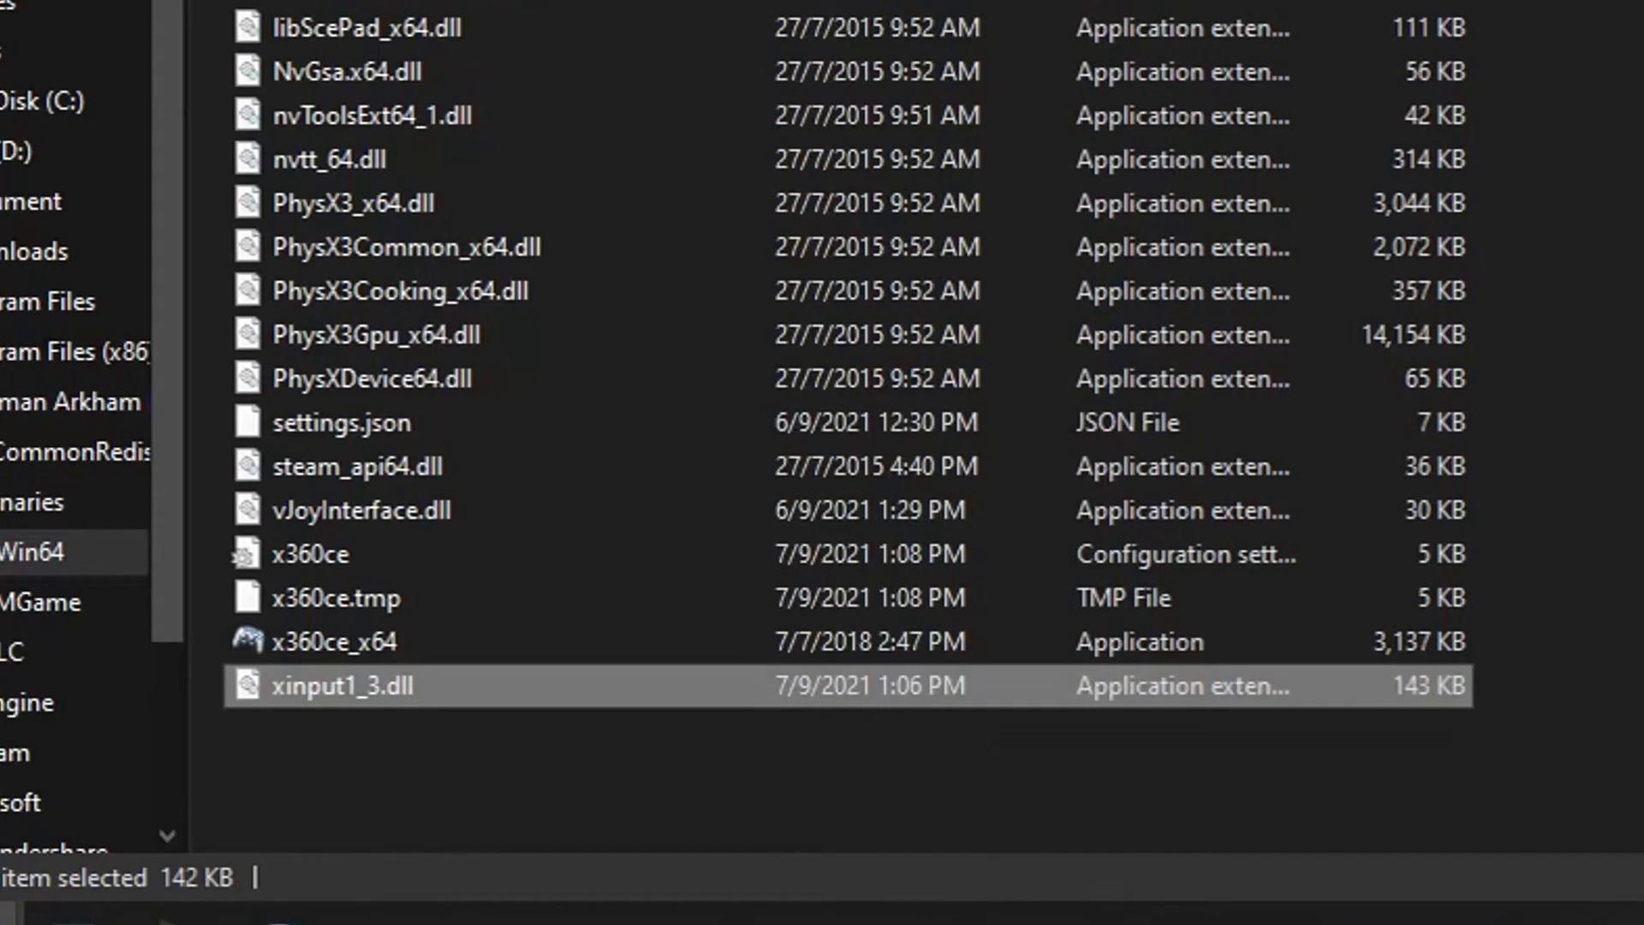
key(F2)
key(ctrl+a)
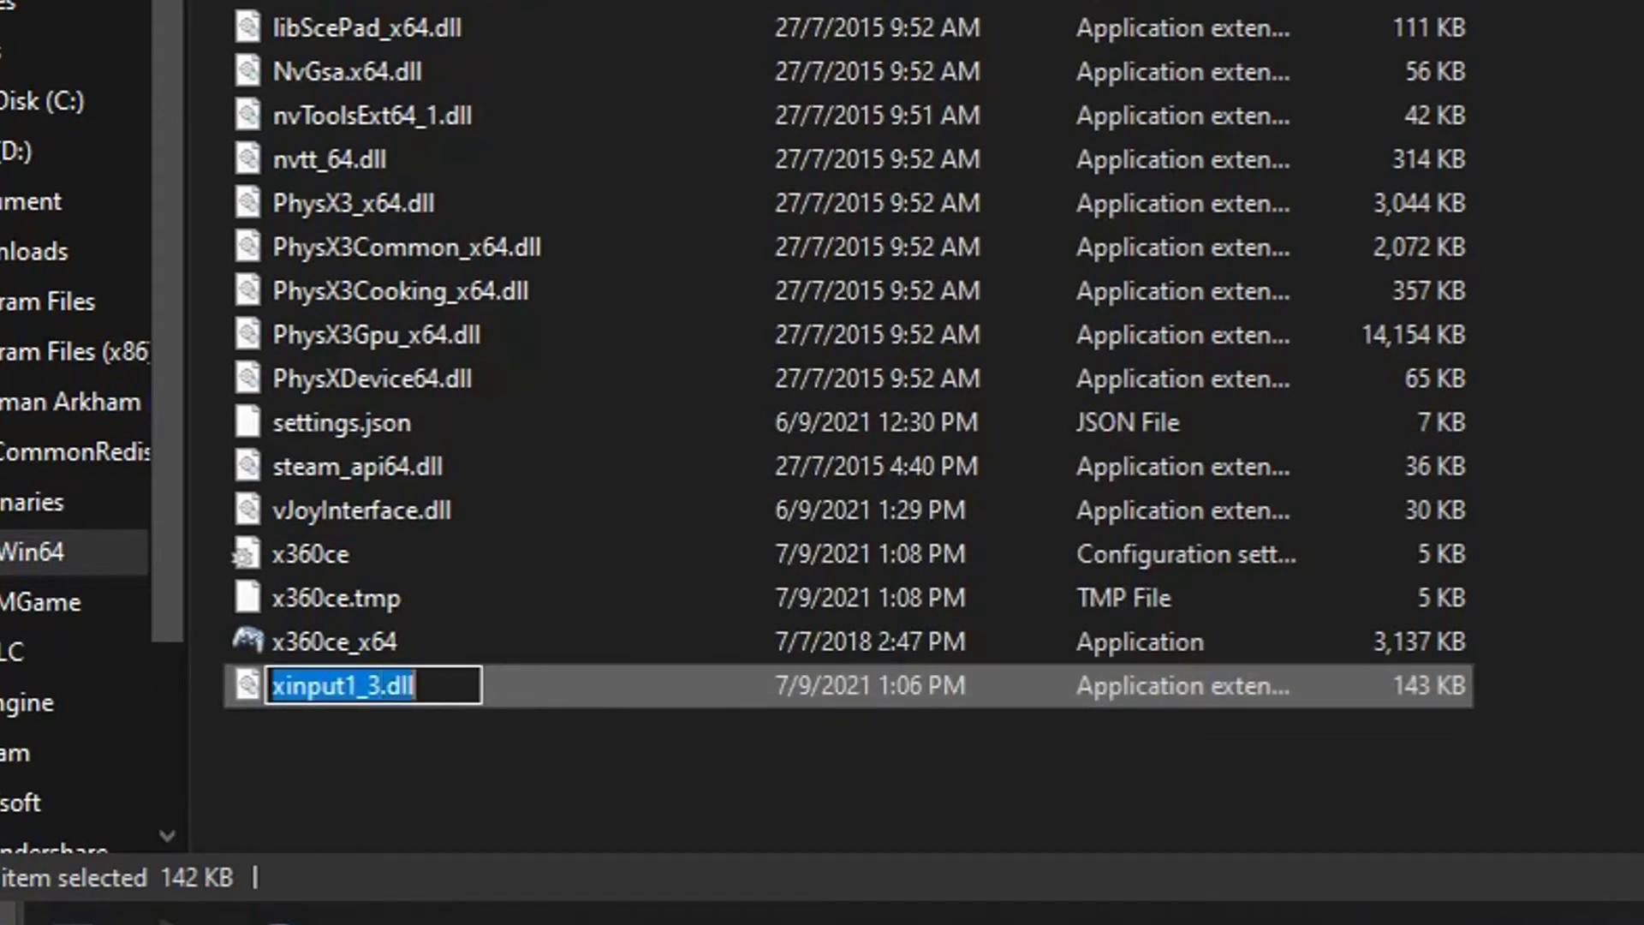
key(BackSpace)
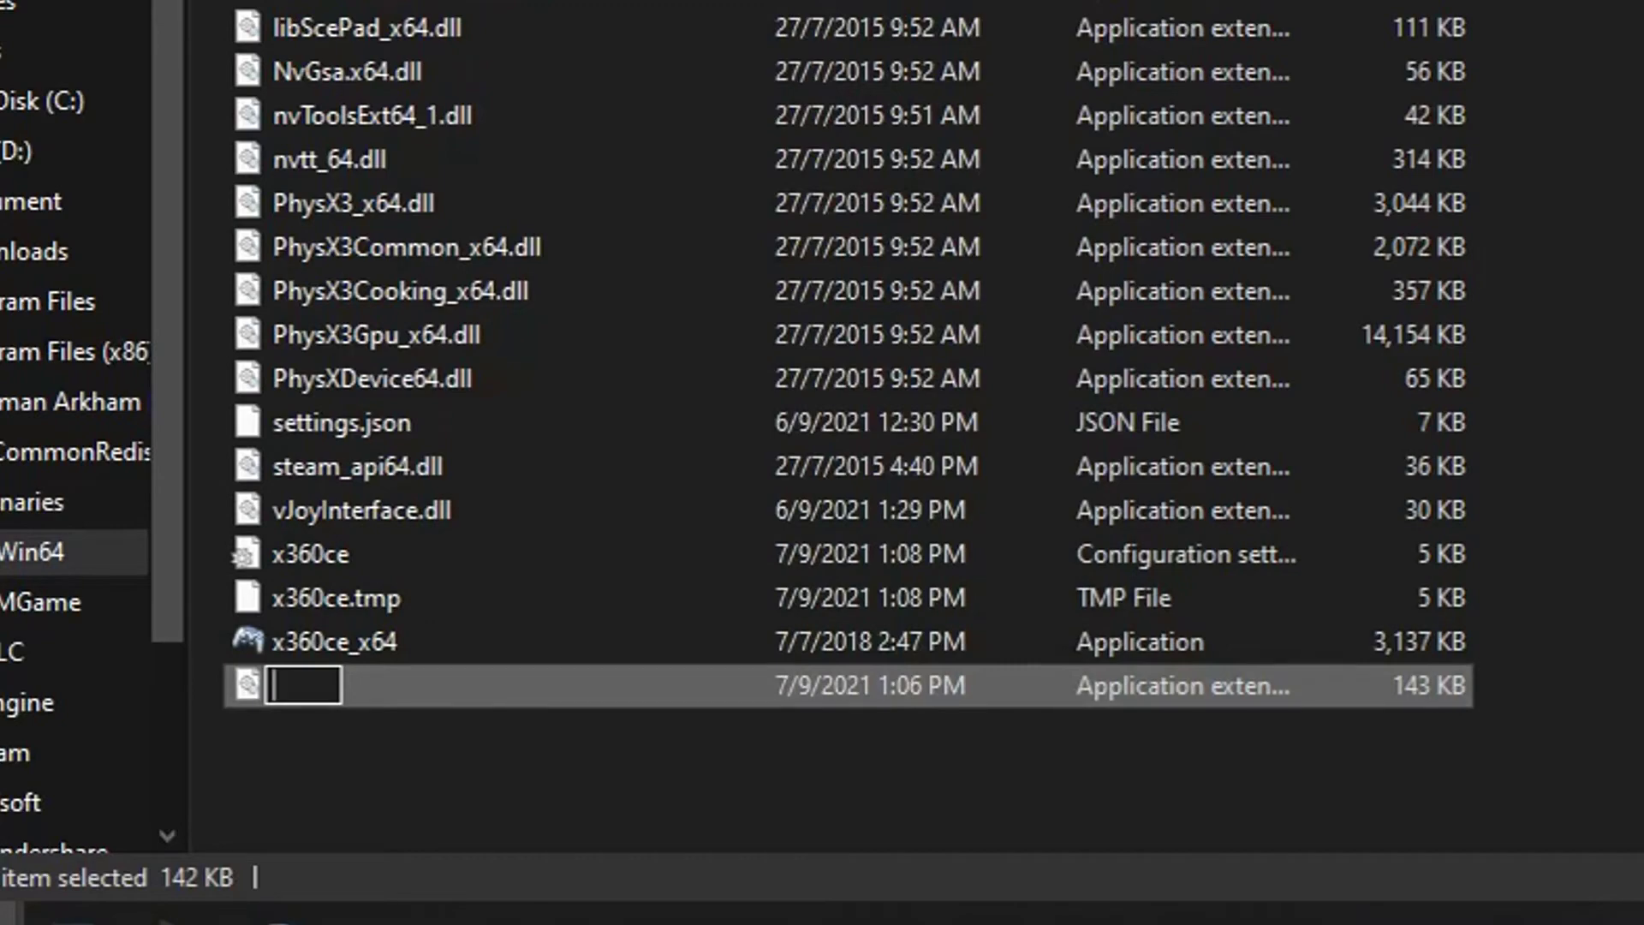
key(ctrl+v)
key(Return)
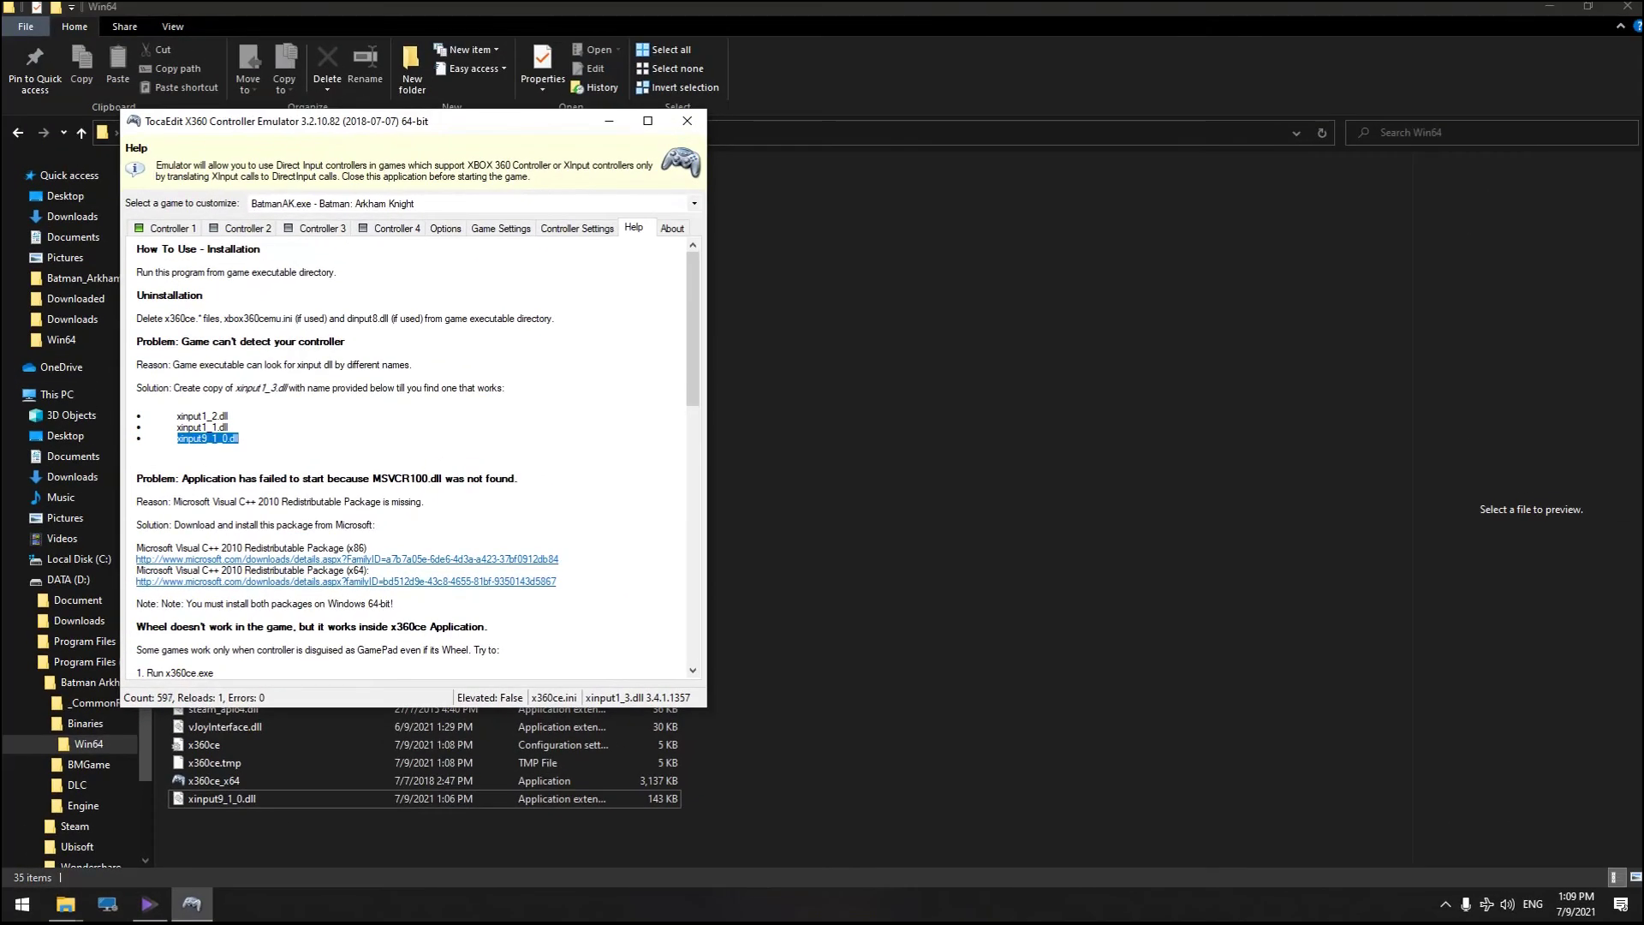
Step: Return to the controller emulator, save the Controller 1 settings and close the emulator
key(alt+Tab)
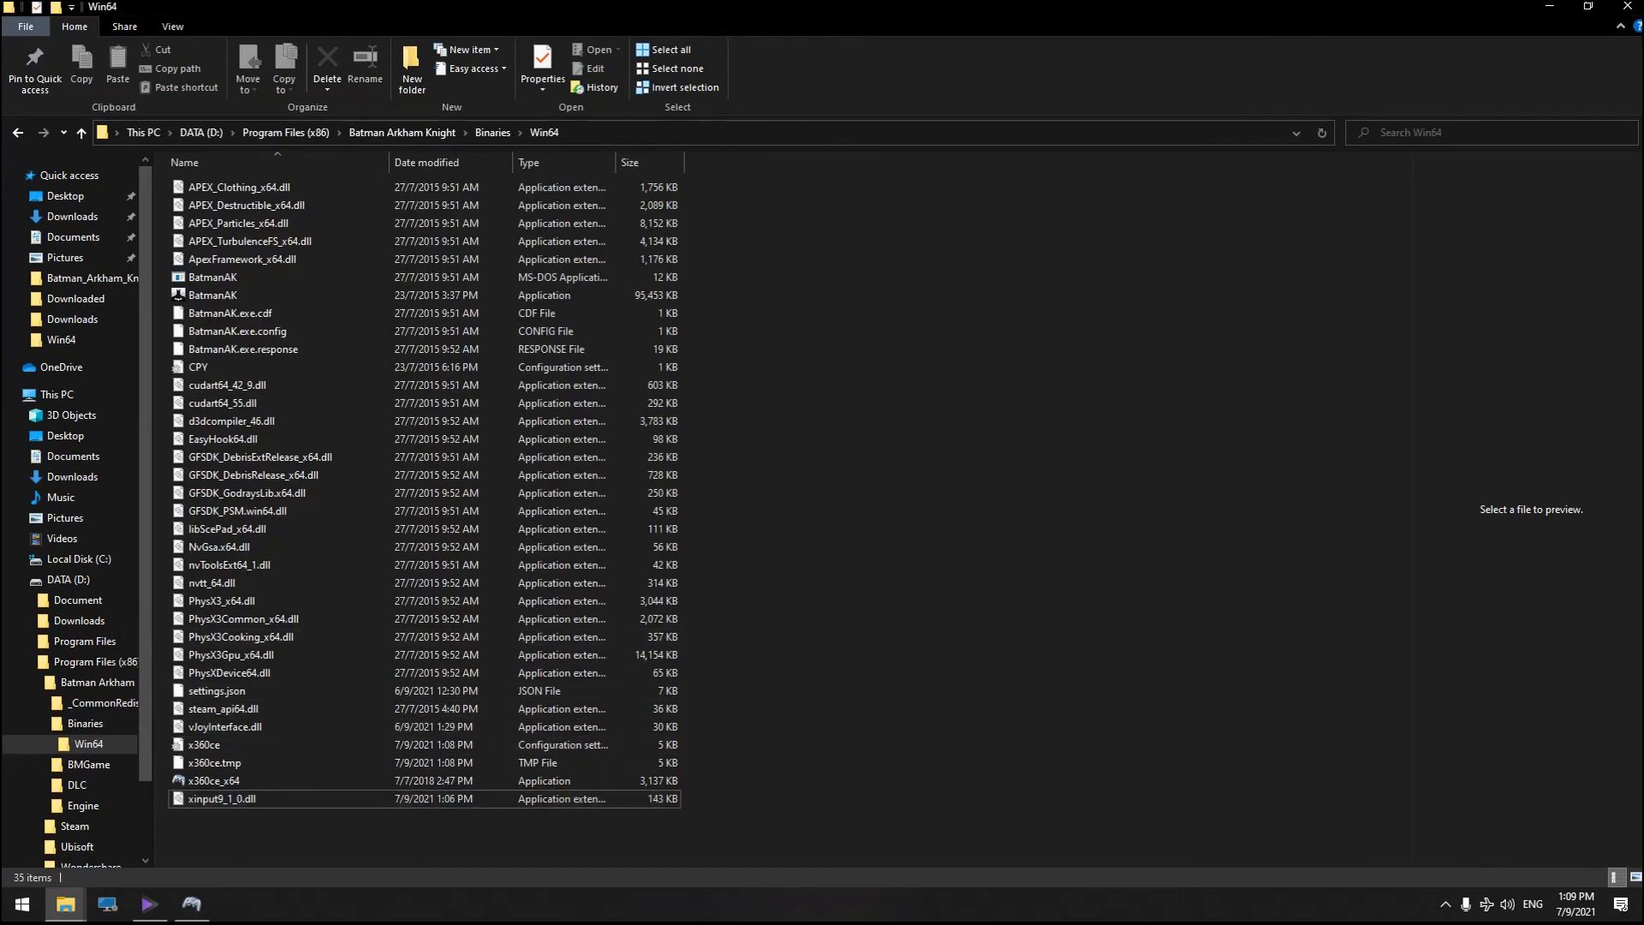
key(alt+Tab)
click(609, 121)
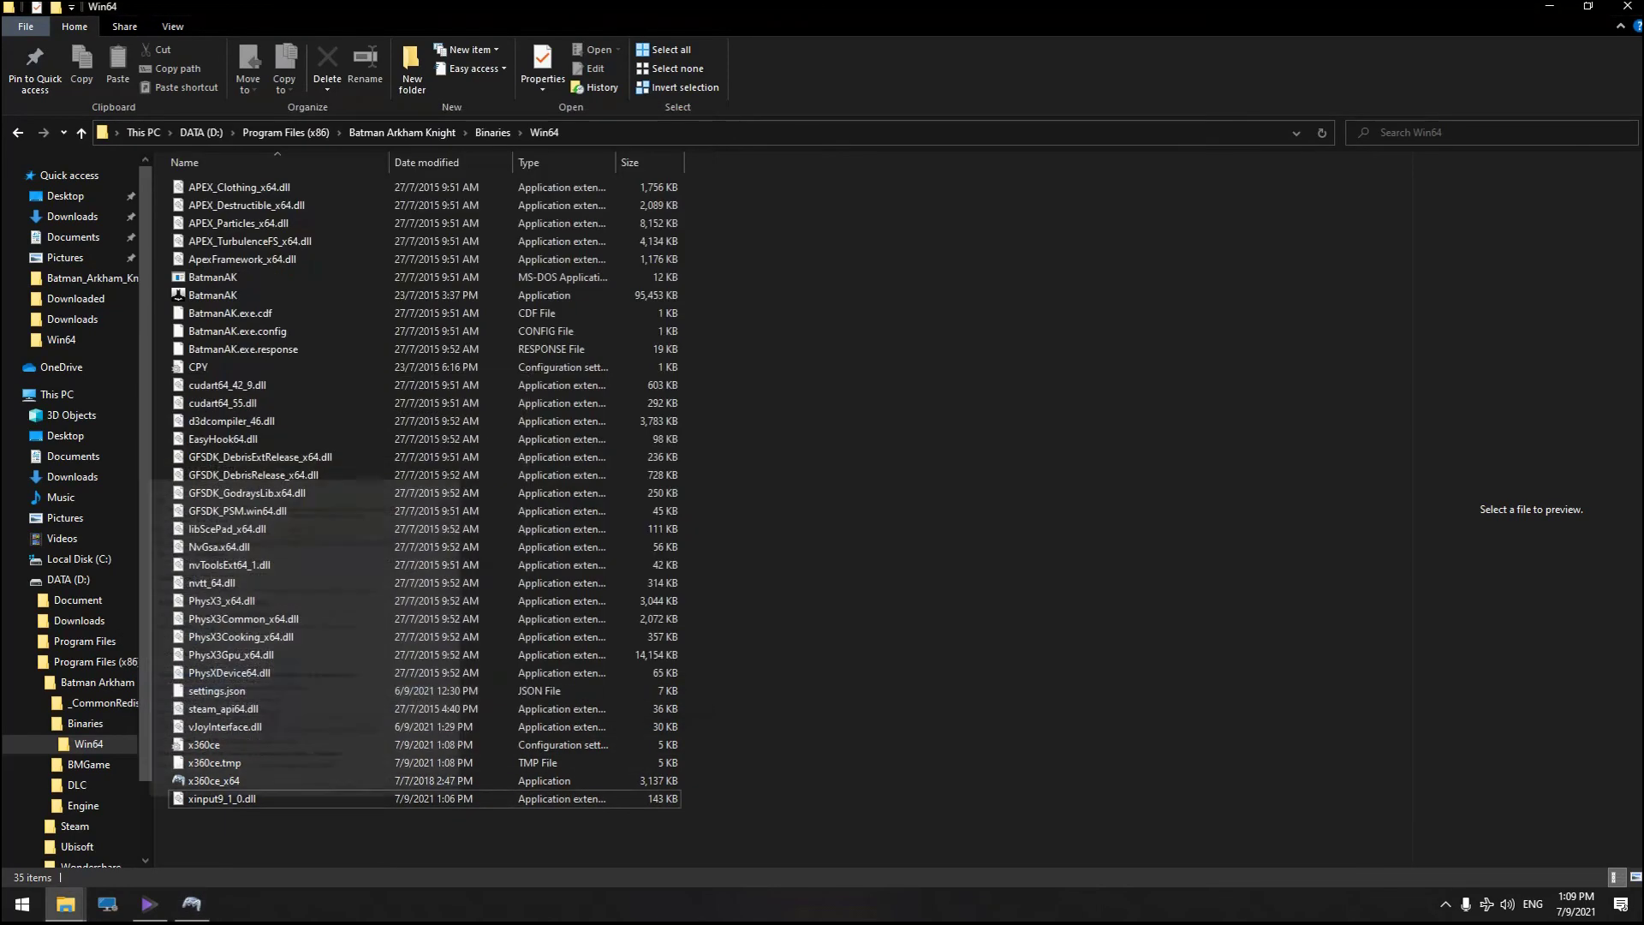
click(191, 904)
triple_click(257, 525)
click(172, 229)
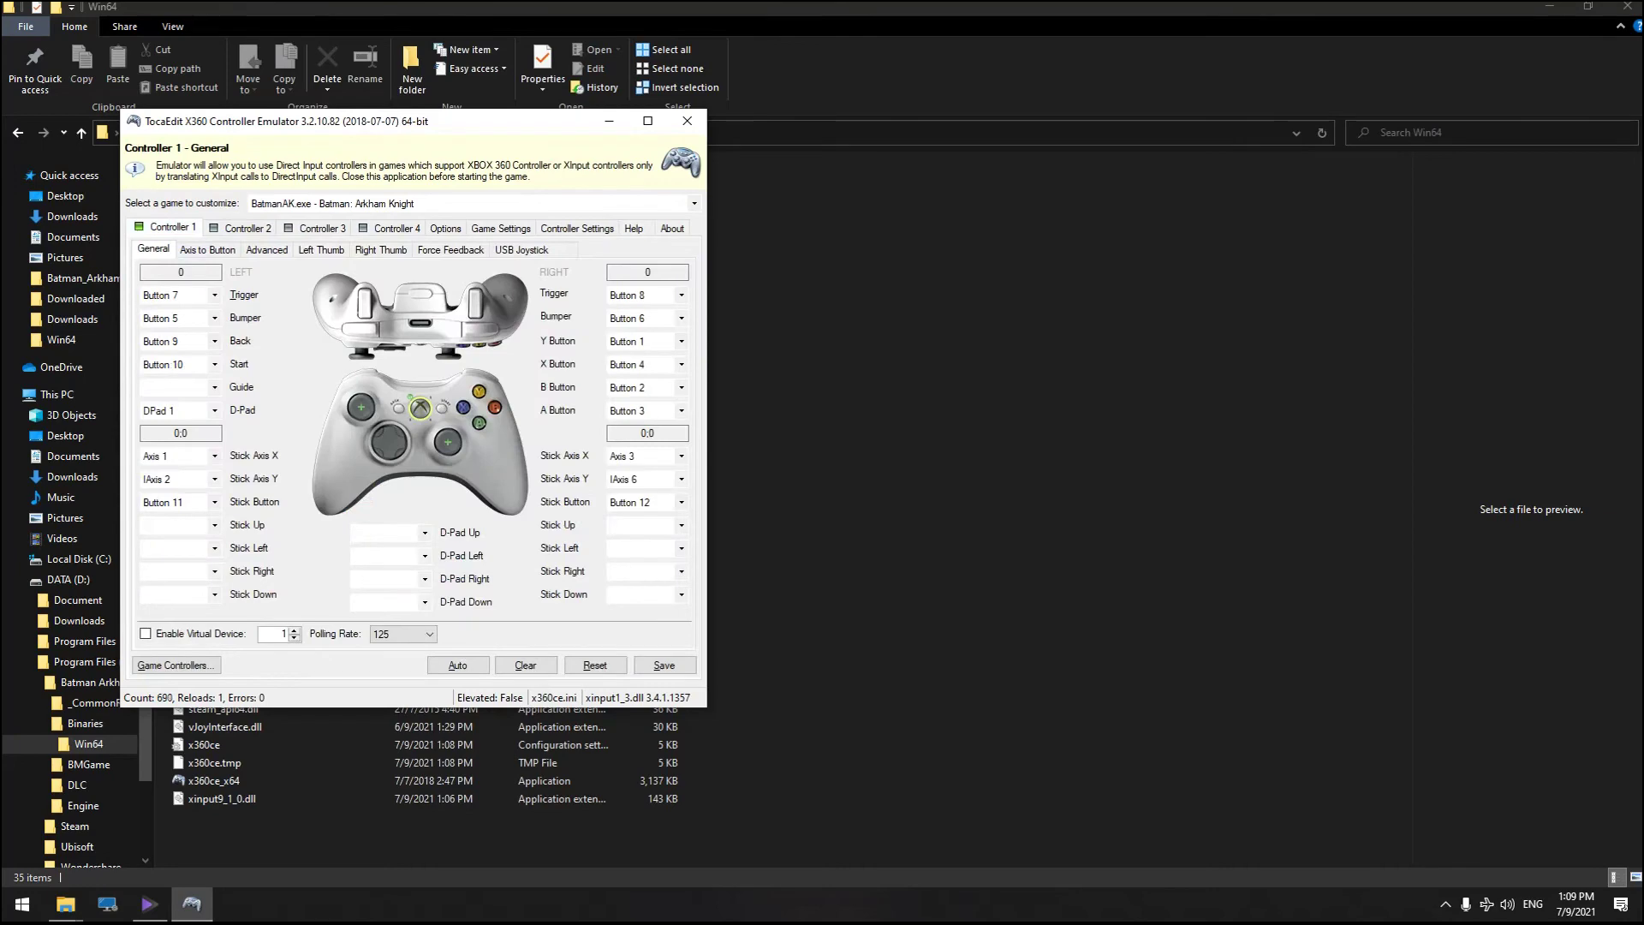
click(665, 665)
click(687, 121)
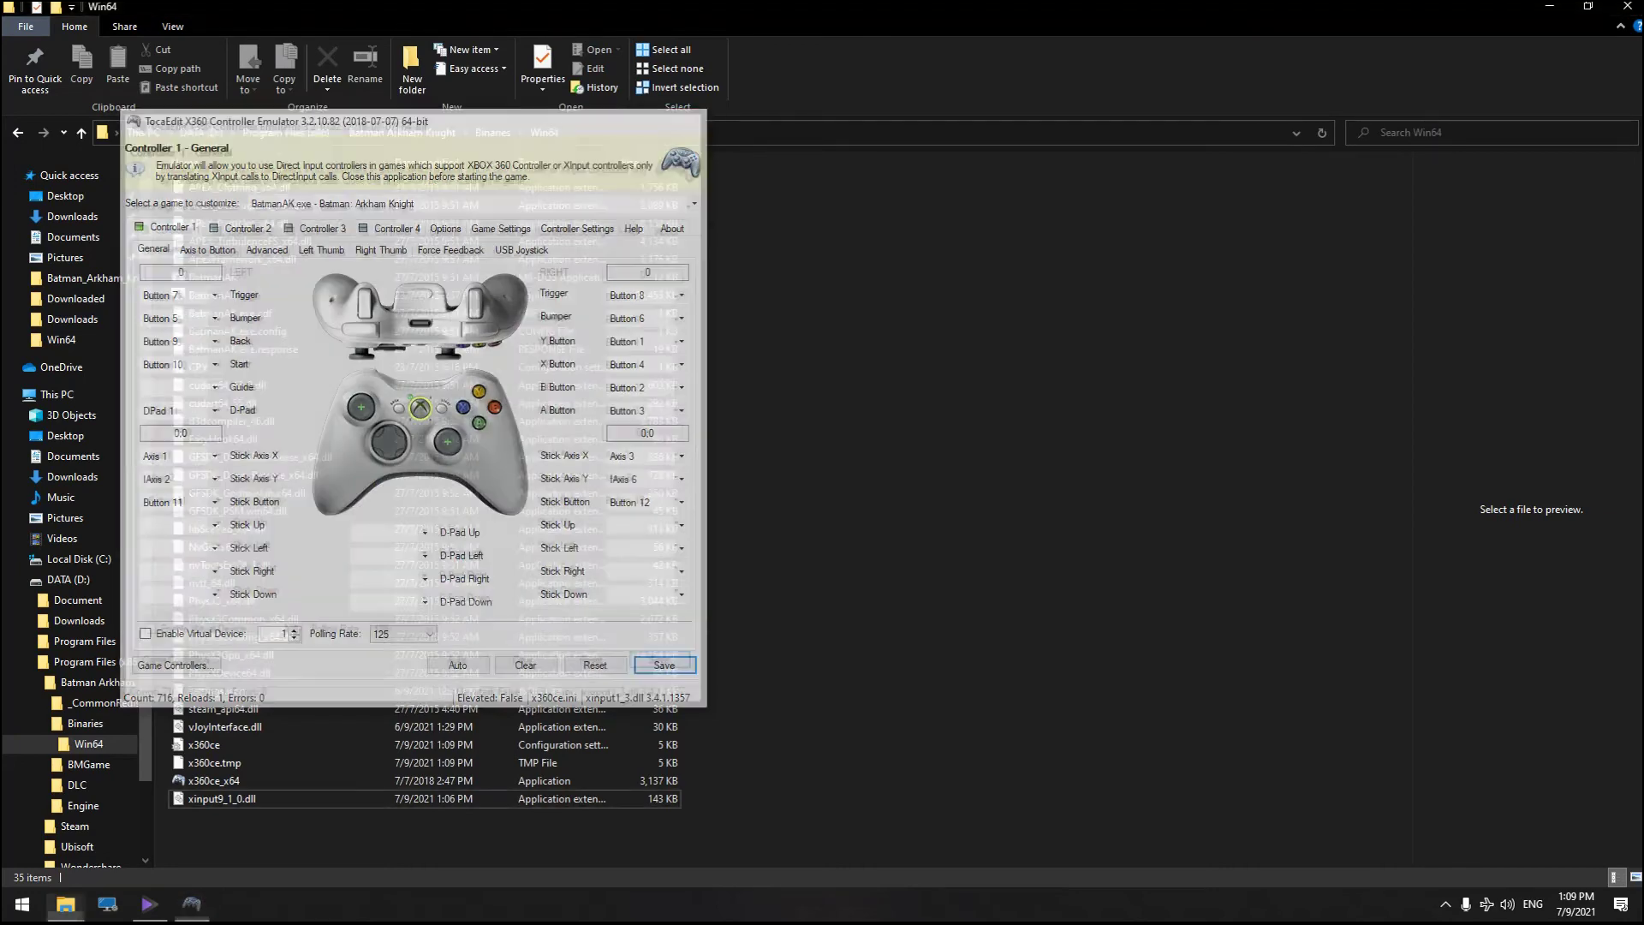
Step: Start the game with the BatmanAK application in the Win64 folder
click(202, 296)
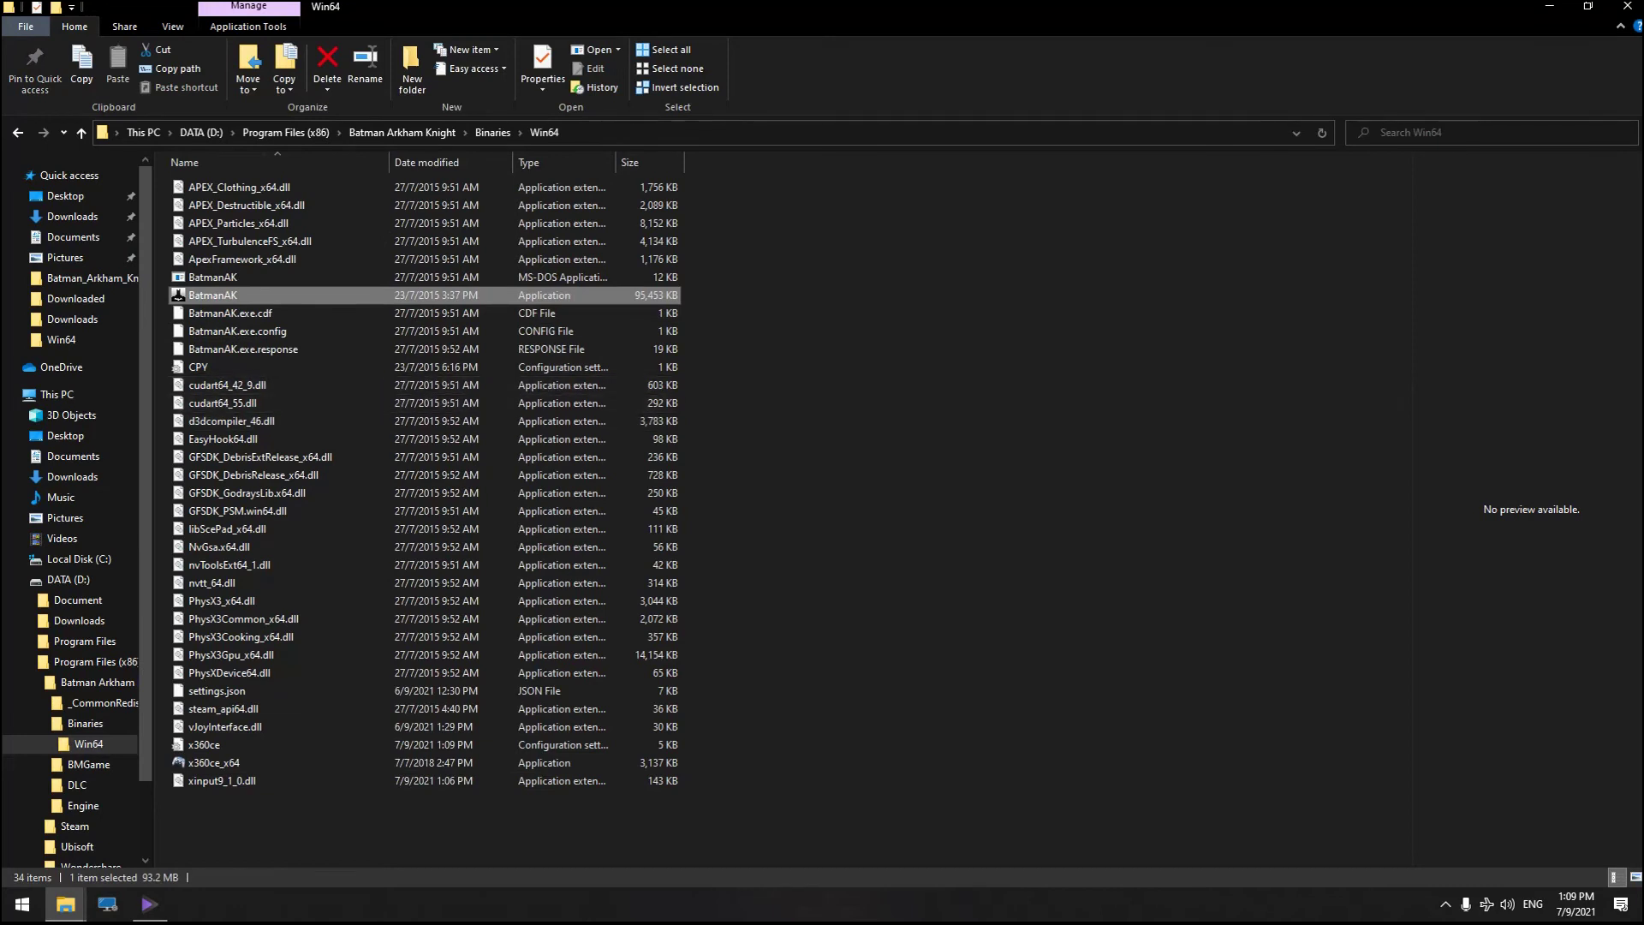
key(Return)
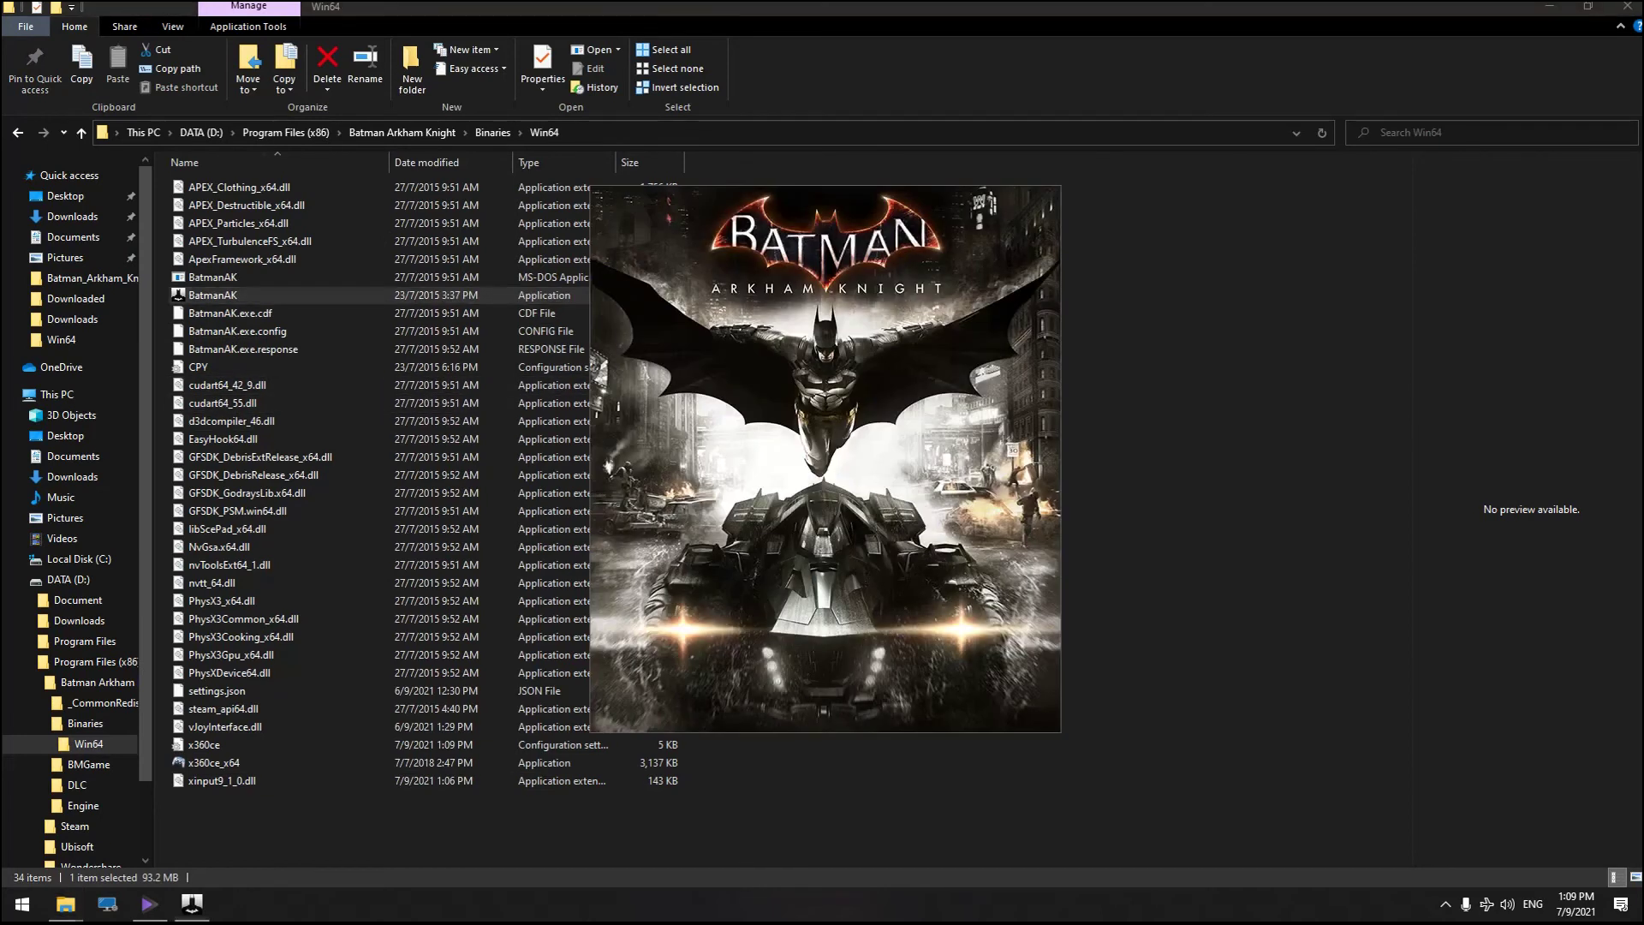